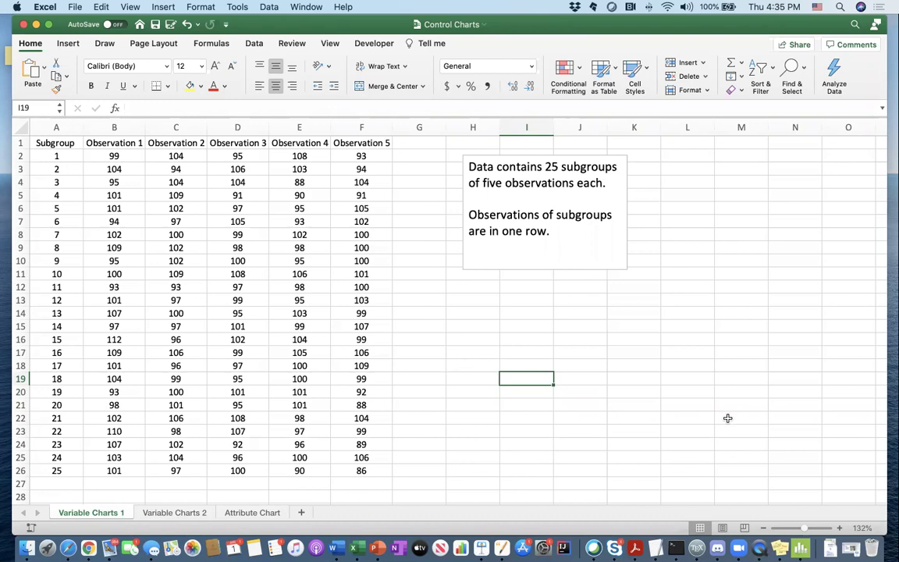
# Step: Copy the Subgroup and Observation 1 to 5 data with headers, A1:F26, from the Variable Charts 1 sheet in Excel
pyautogui.click(800, 548)
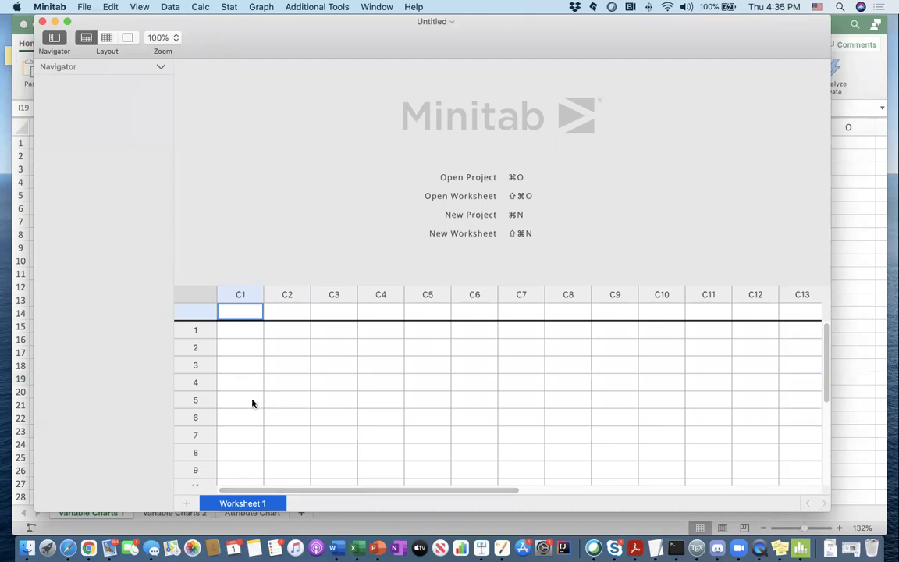
pyautogui.click(848, 196)
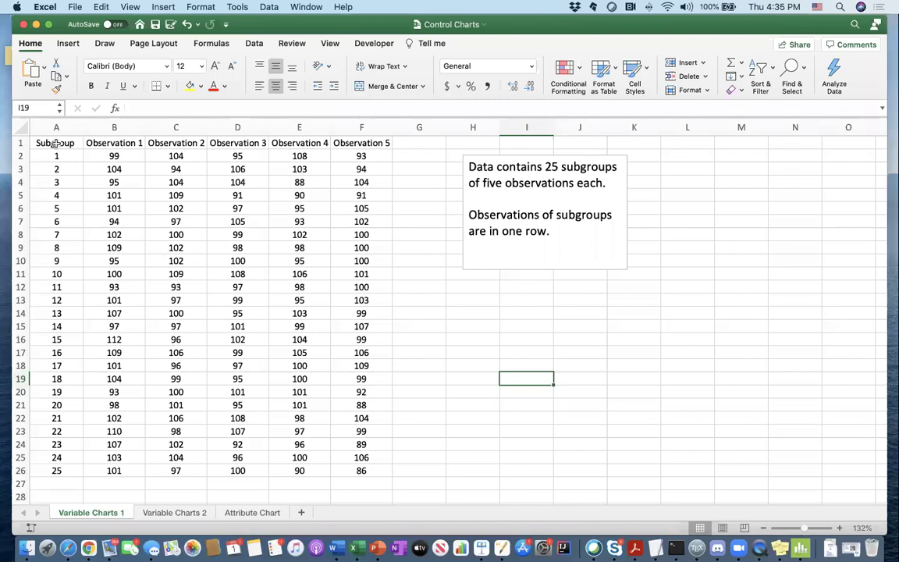
pyautogui.moveTo(56, 143); pyautogui.dragTo(361, 470)
pyautogui.press('super+c')
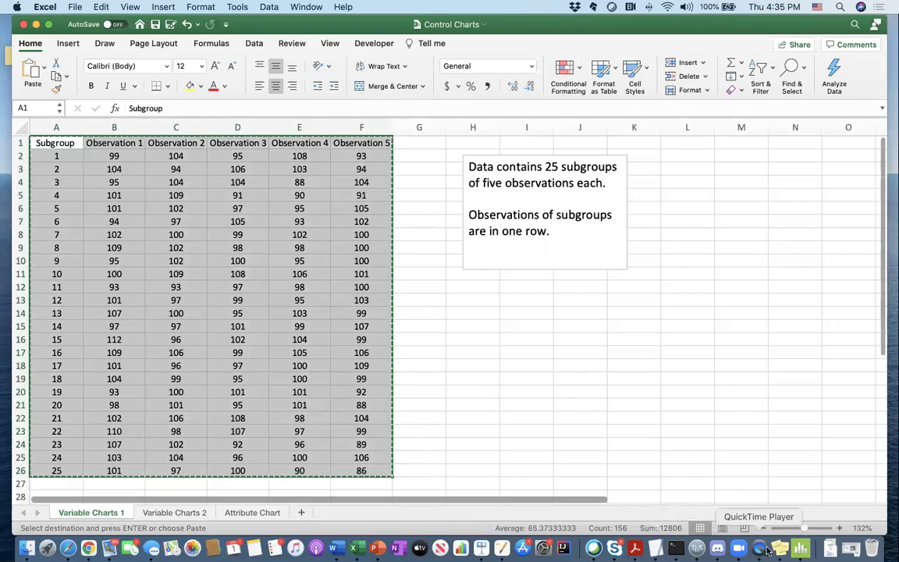
# Step: Switch to Minitab, paste the data into Worksheet 1 from the C1 name cell, and widen columns C1 to C6 to fit their headers
pyautogui.click(800, 549)
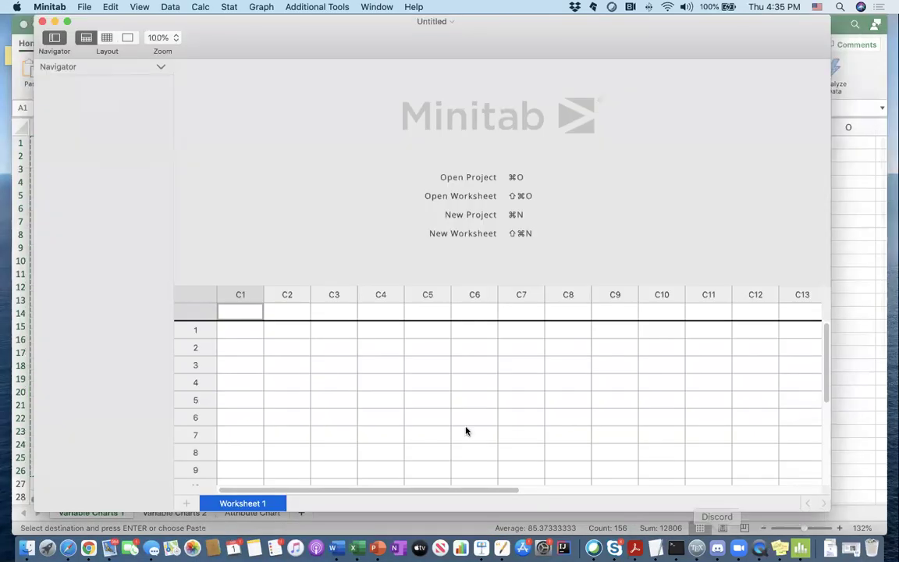
pyautogui.click(240, 345)
pyautogui.click(241, 313)
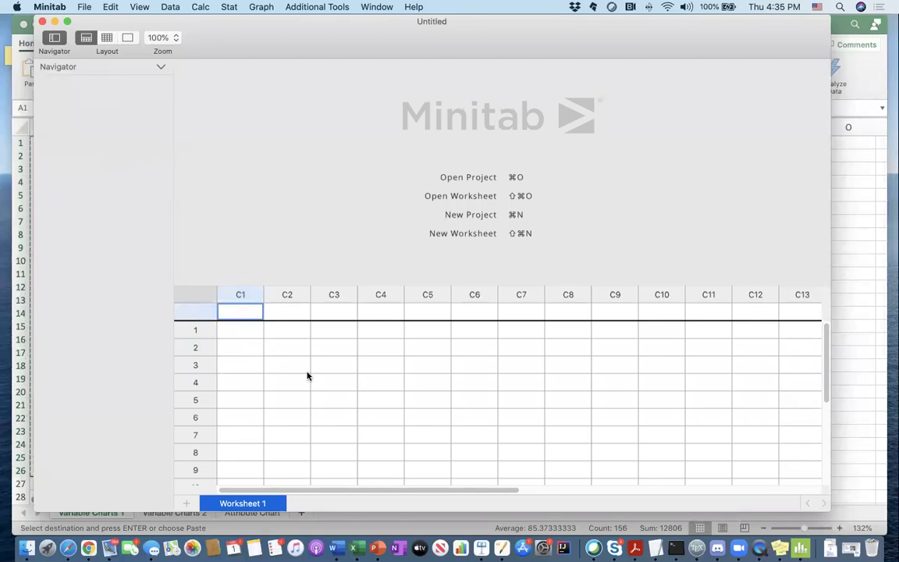
pyautogui.press('super+v')
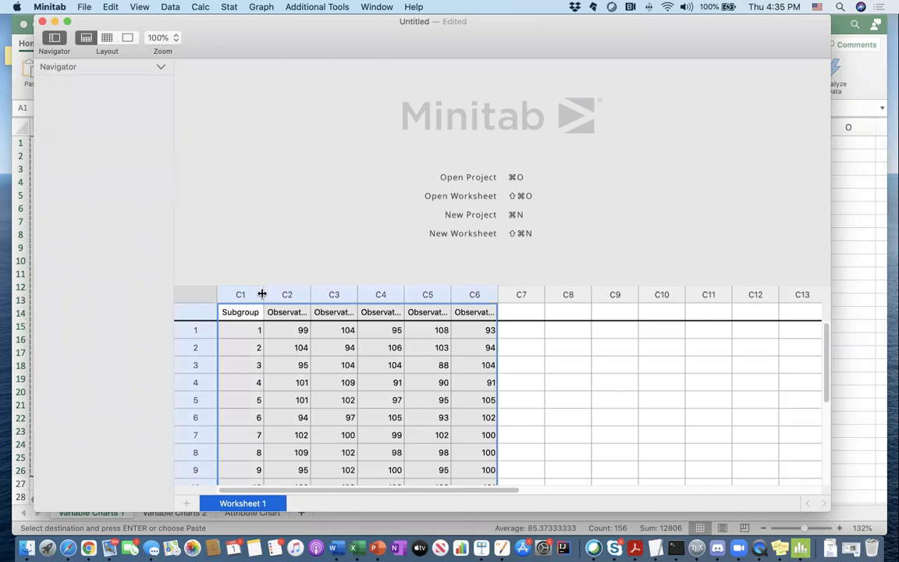
pyautogui.moveTo(262, 294); pyautogui.dragTo(637, 292)
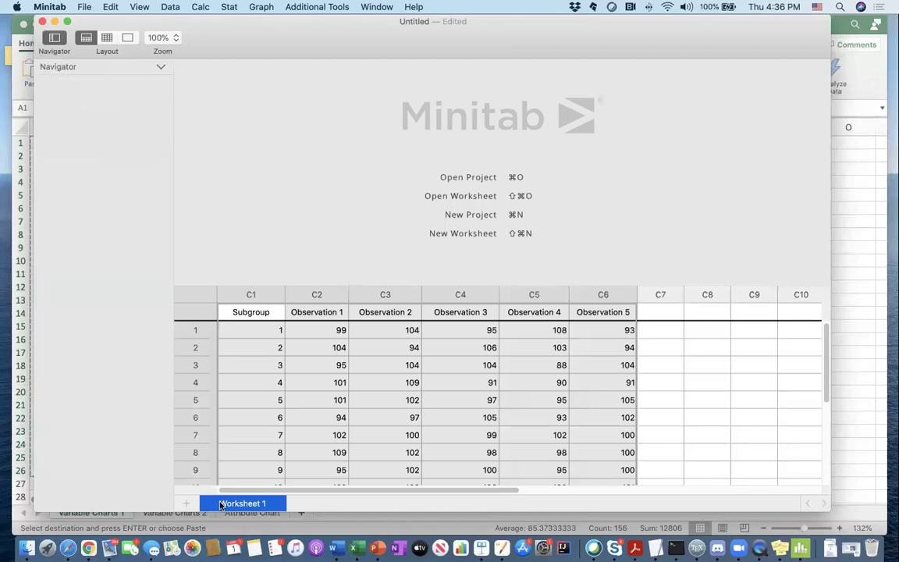
# Step: Add a second Minitab worksheet and paste in the full Subgroup and Values columns from Excel's Variable Charts 2 sheet
pyautogui.click(187, 504)
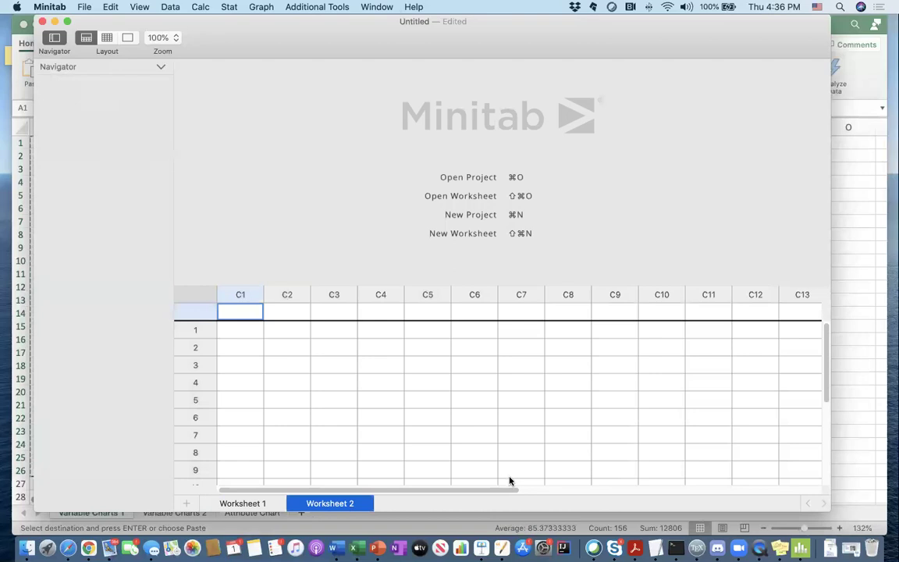
pyautogui.click(855, 355)
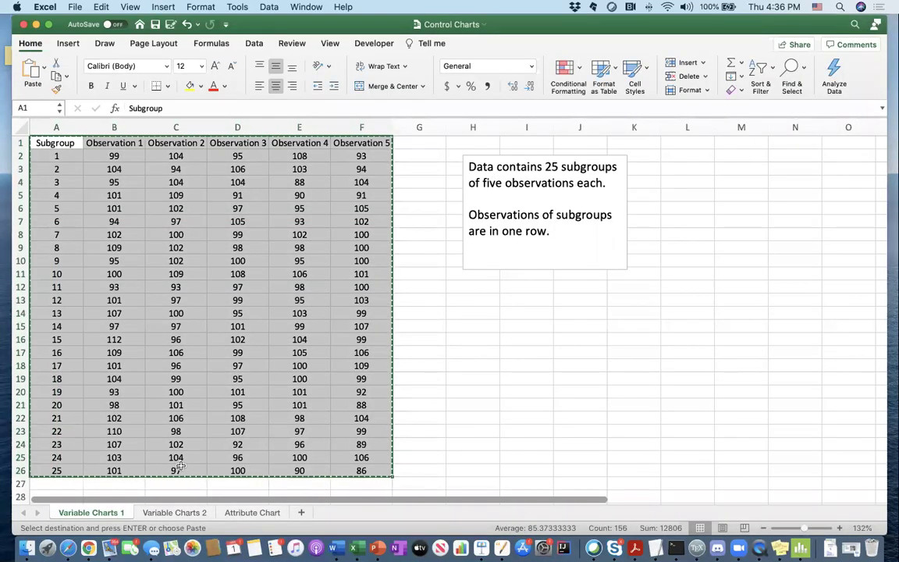
pyautogui.click(153, 510)
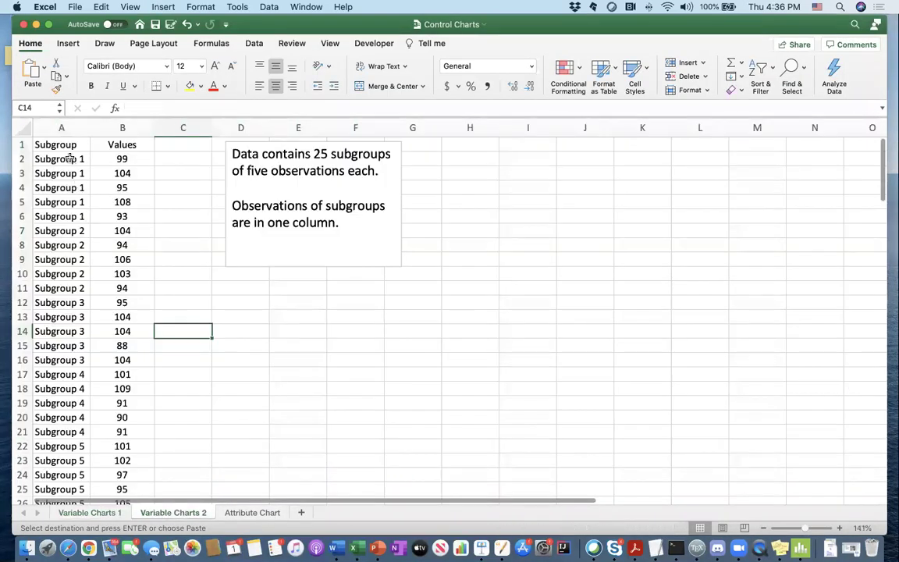
pyautogui.moveTo(68, 144); pyautogui.dragTo(97, 149)
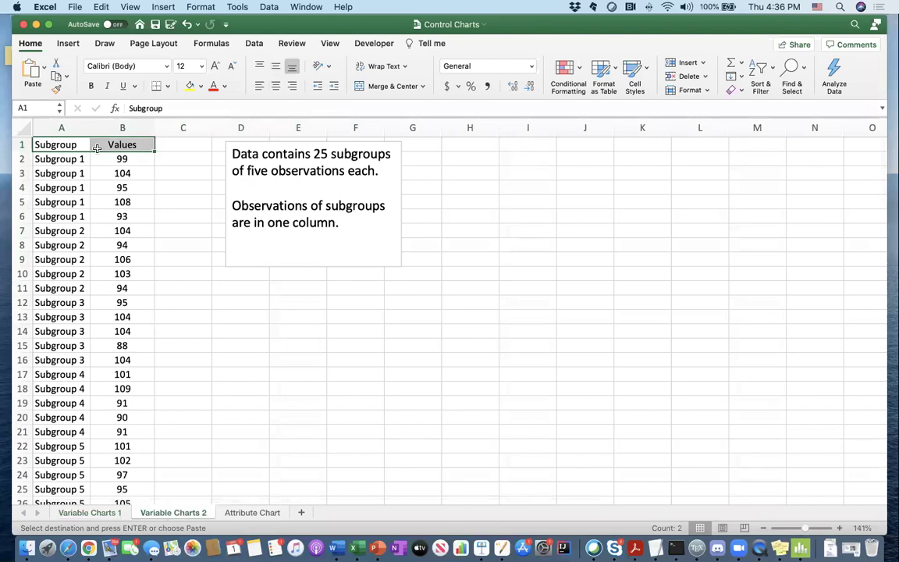
pyautogui.press('super+shift+Down')
pyautogui.press('super+c')
pyautogui.scroll(20, 96, 151)
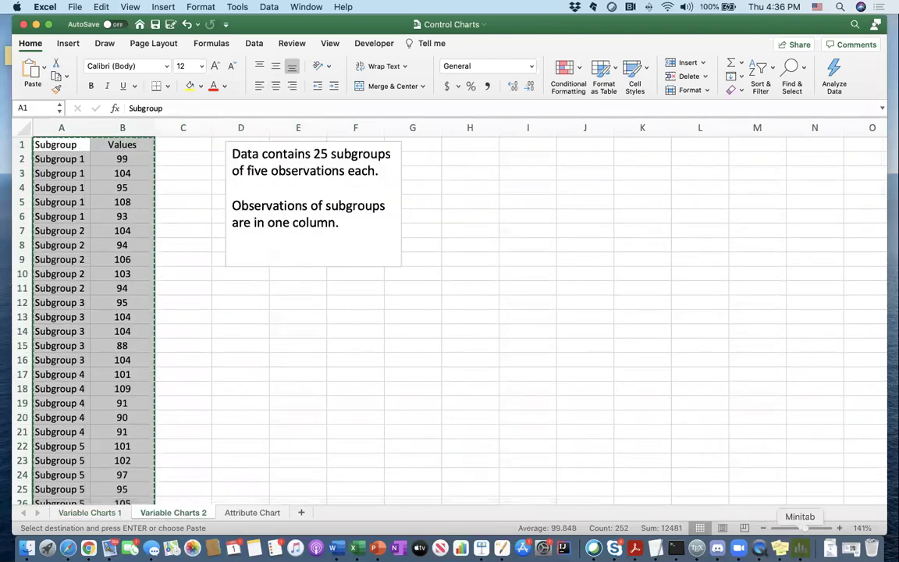
pyautogui.click(800, 548)
pyautogui.press('super+v')
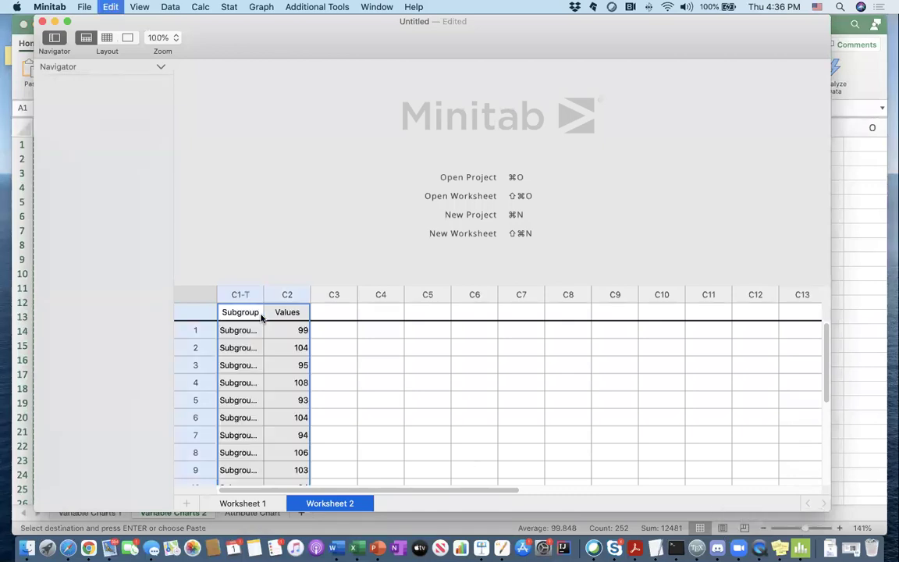
# Step: Add a third Minitab worksheet and paste in the full Shipment, Peaches and Bruised columns from Excel's Attribute Chart sheet
pyautogui.click(186, 503)
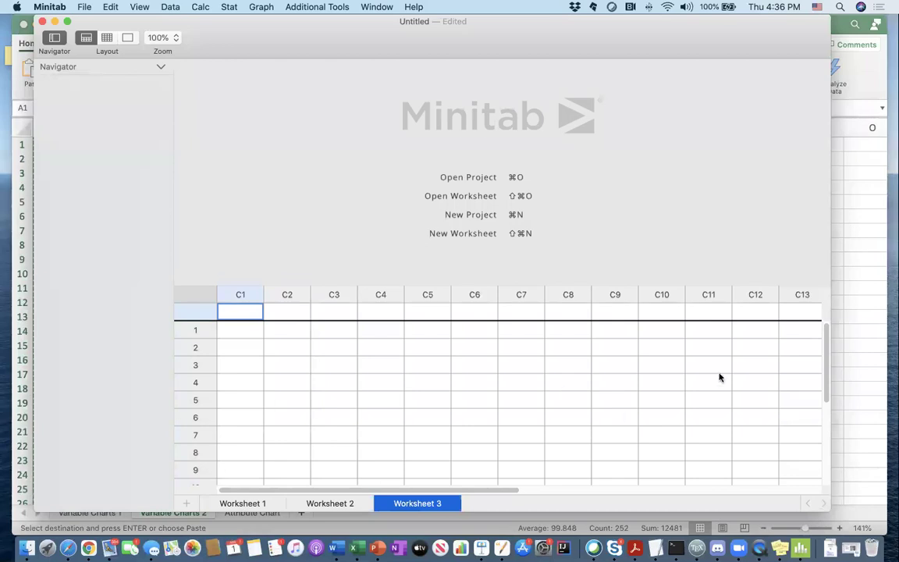
pyautogui.press('super+Tab')
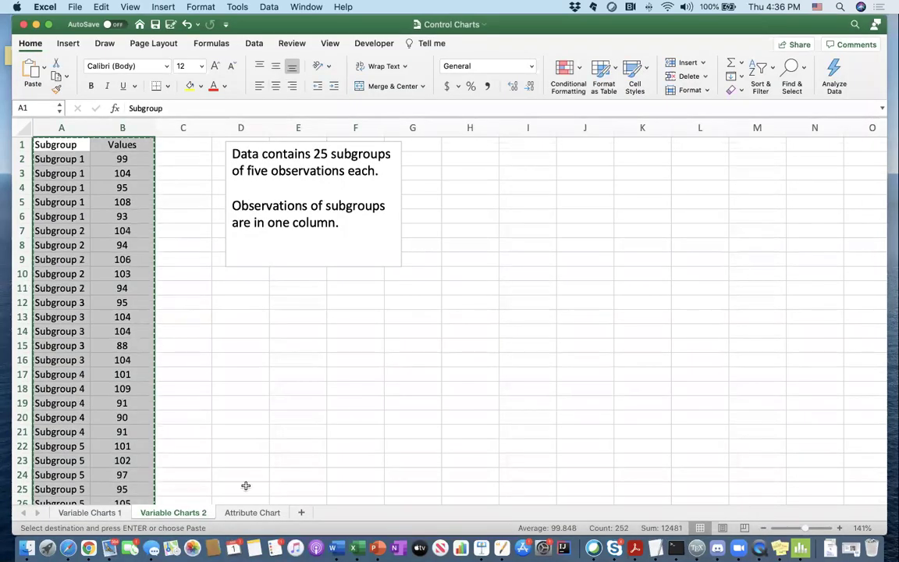
pyautogui.click(248, 512)
pyautogui.moveTo(80, 154); pyautogui.dragTo(185, 154)
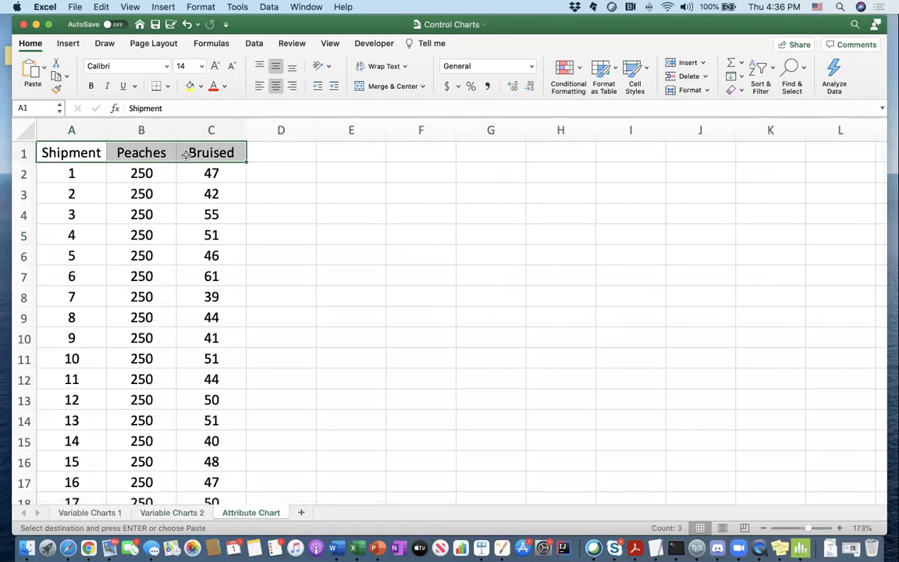
pyautogui.press('super+shift+Down')
pyautogui.press('super+c')
pyautogui.scroll(5, 187, 258)
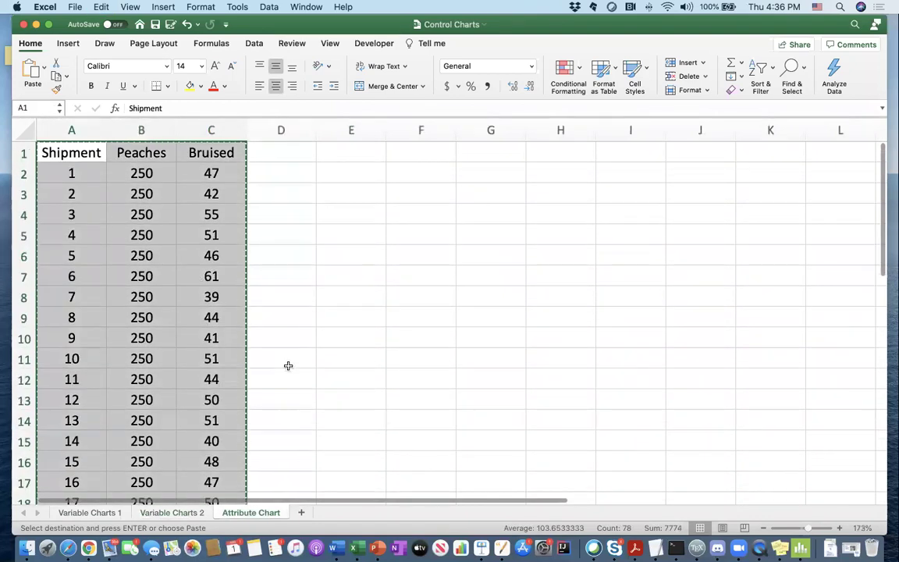
pyautogui.click(808, 549)
pyautogui.click(241, 312)
pyautogui.press('super+v')
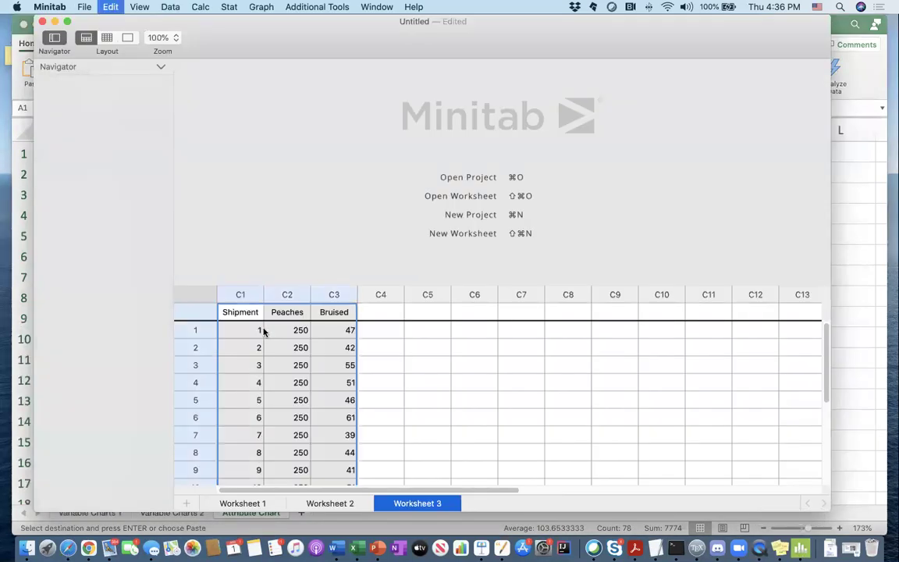
pyautogui.click(386, 365)
pyautogui.scroll(-1, 341, 372)
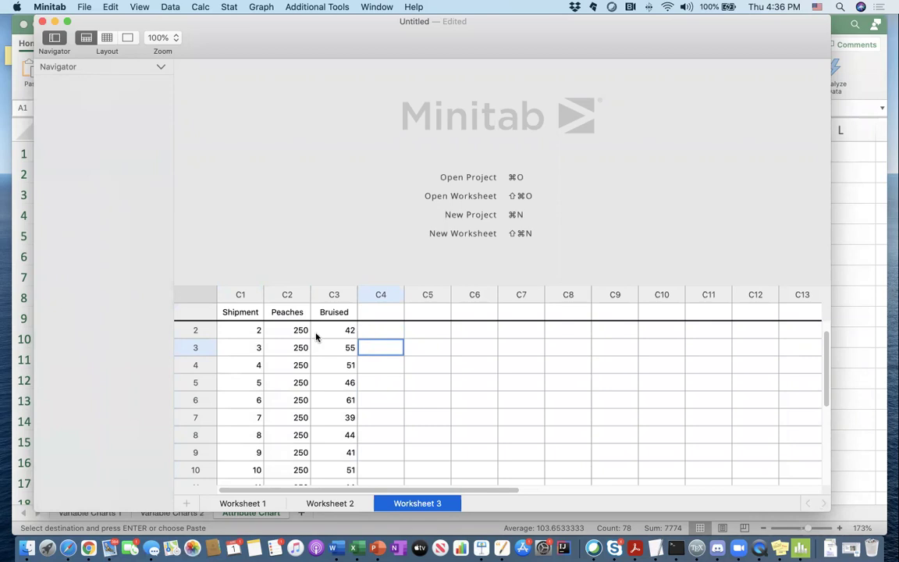
# Step: Close the untitled Minitab project without keeping it, and clear the pending copy selection in Excel
pyautogui.click(42, 22)
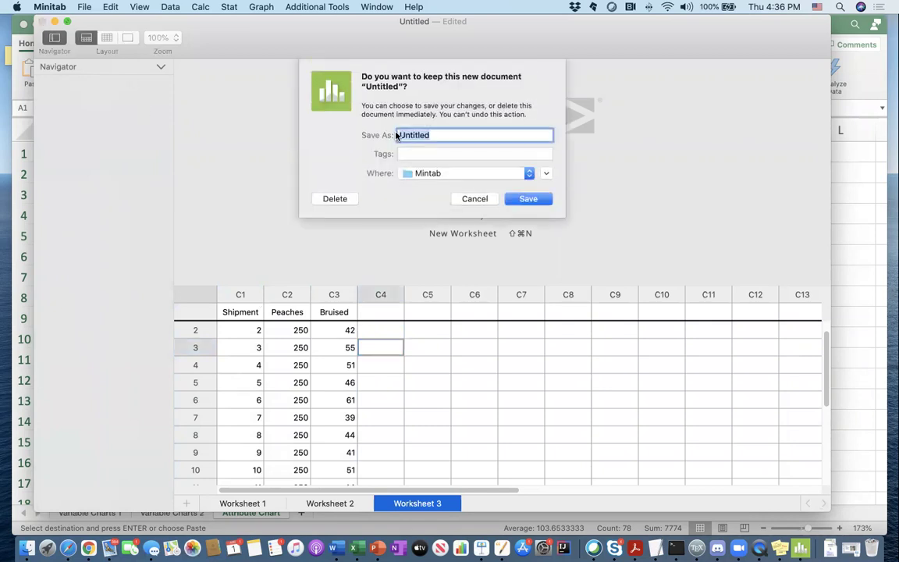
pyautogui.click(334, 199)
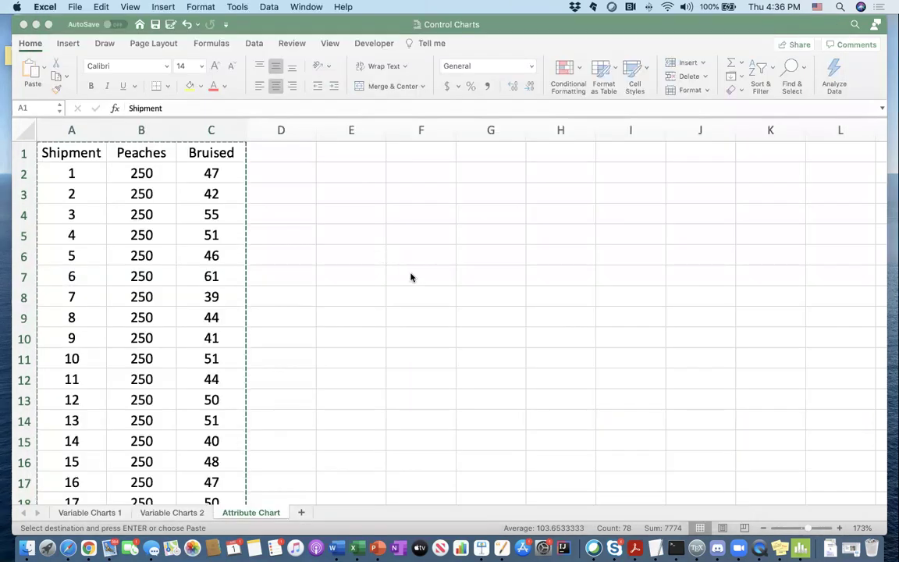
pyautogui.click(433, 283)
pyautogui.press('Escape')
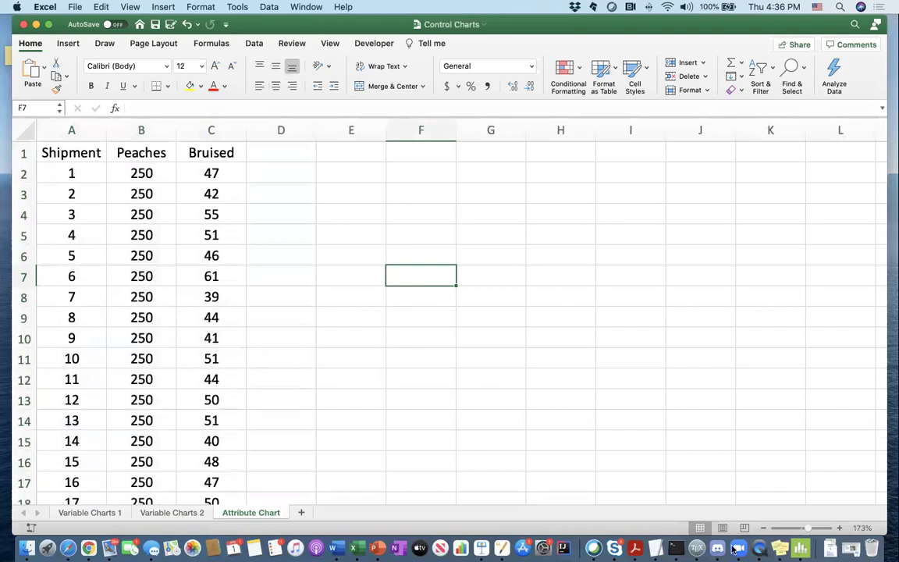
# Step: Switch to Minitab and import the Variable Charts 1, Variable Charts 2 and Attribute Chart worksheets from Control Charts.xlsx, each with a name row
pyautogui.click(799, 549)
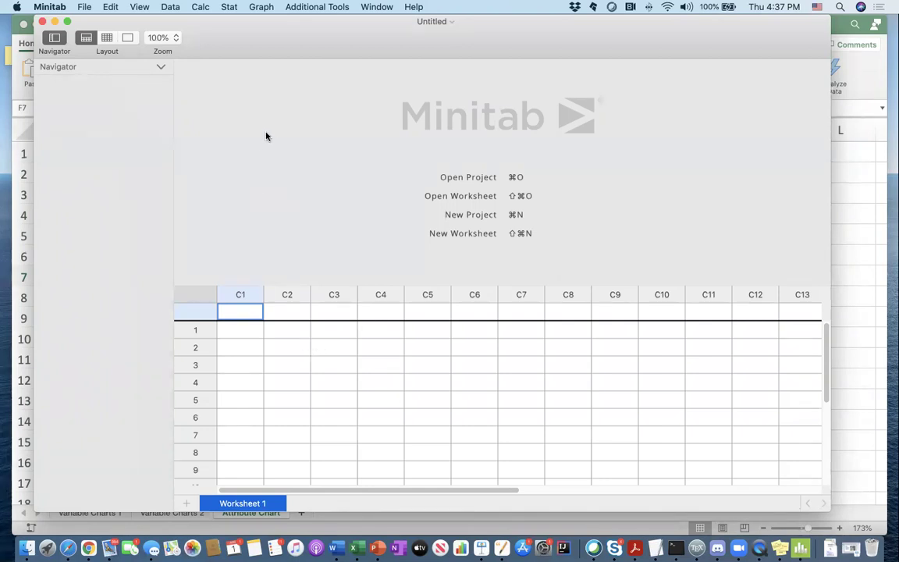
pyautogui.click(84, 8)
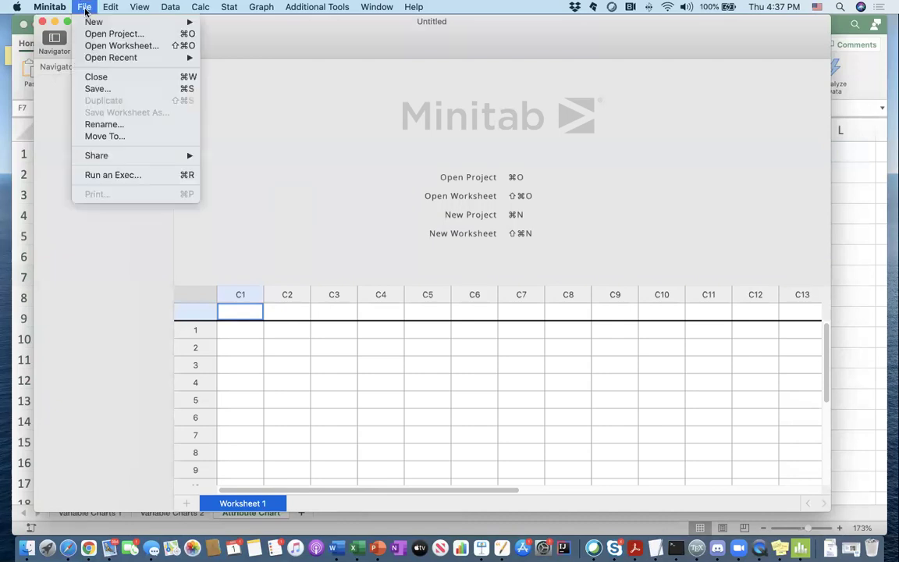
pyautogui.moveTo(93, 24)
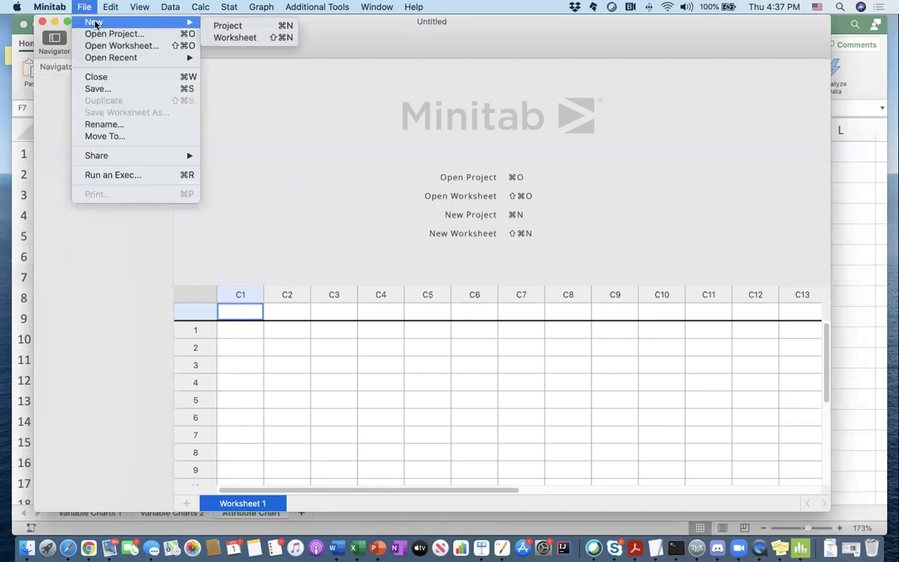
pyautogui.click(126, 46)
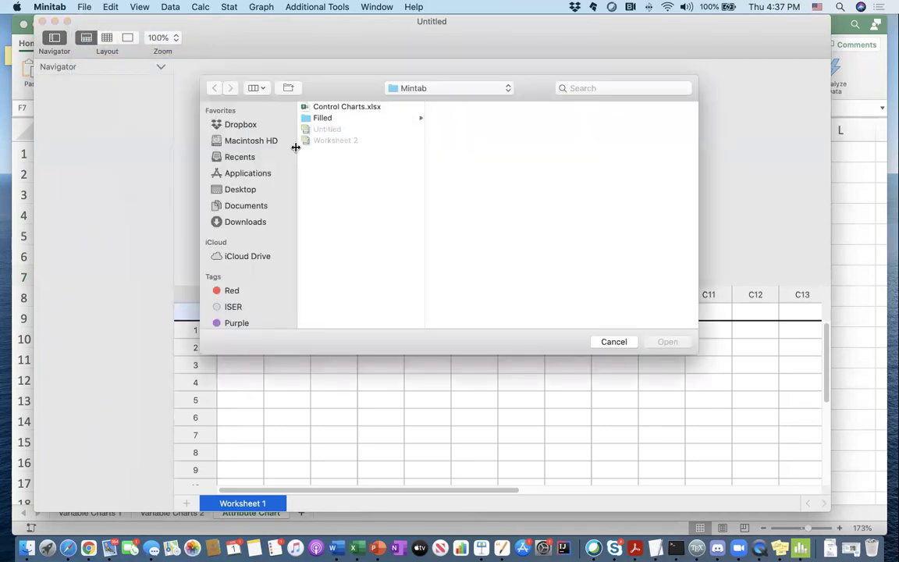
pyautogui.click(336, 108)
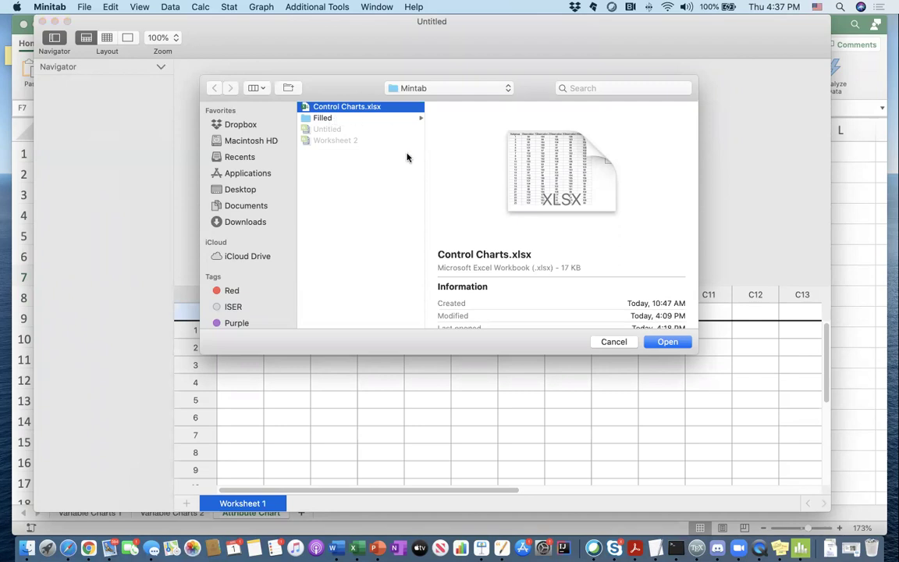
pyautogui.click(658, 347)
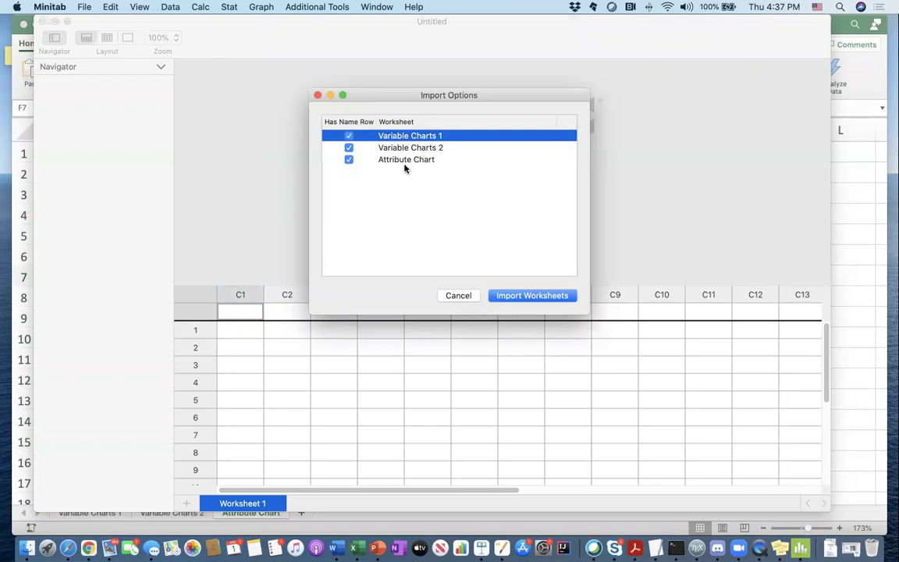
pyautogui.click(513, 296)
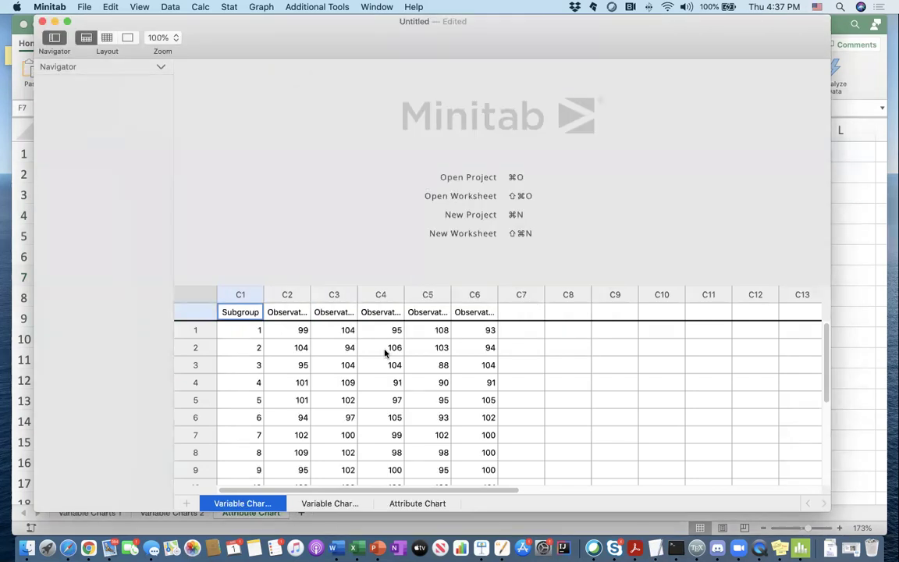
# Step: Review the imported data in the Variable Charts 1, Variable Charts 2 and Attribute Chart worksheets
pyautogui.click(390, 367)
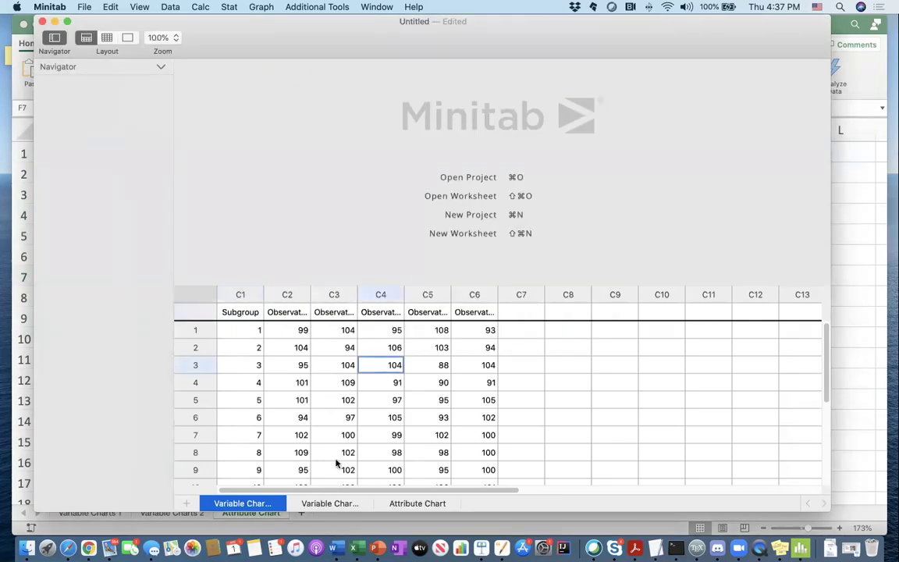
pyautogui.click(324, 503)
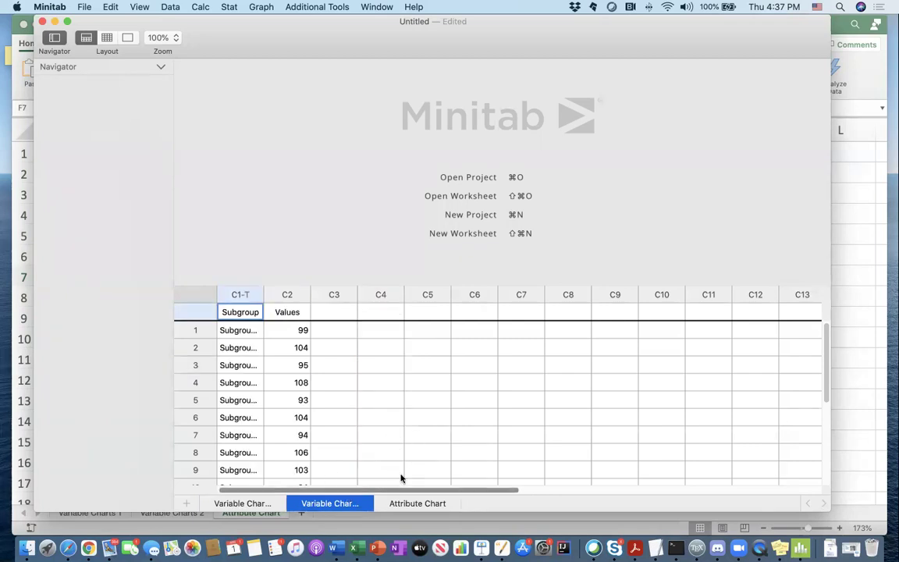
pyautogui.click(394, 503)
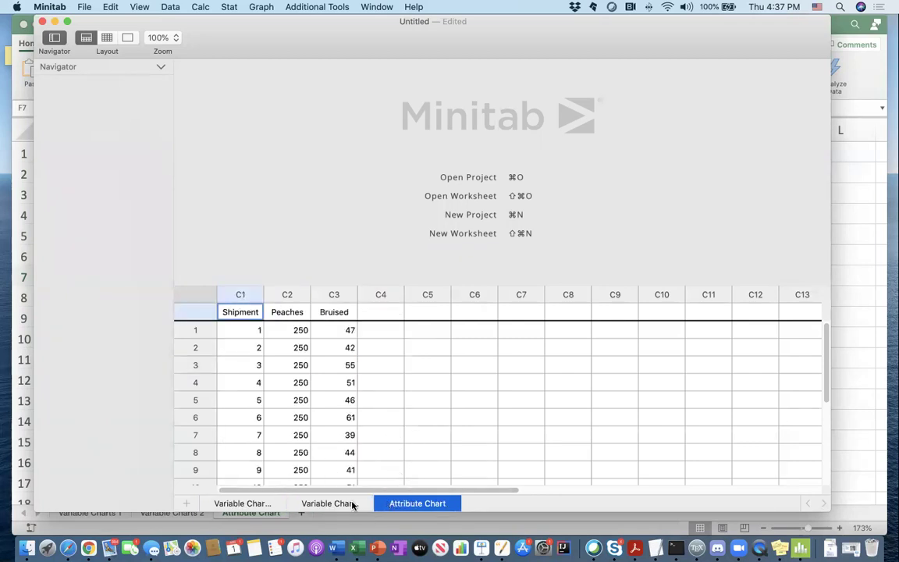
pyautogui.click(355, 504)
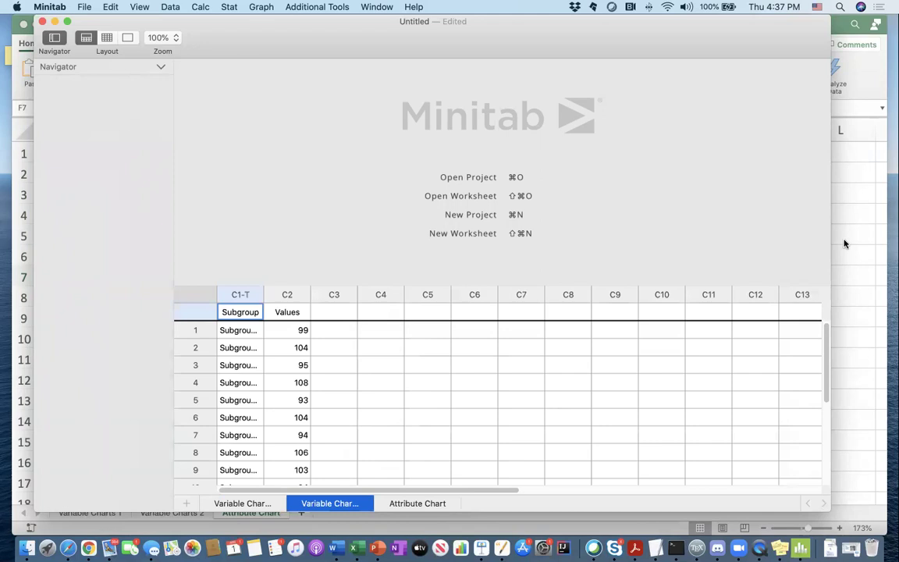
# Step: Switch to Excel and view the Variable Charts 2 sheet with its text box describing the data layout
pyautogui.click(858, 243)
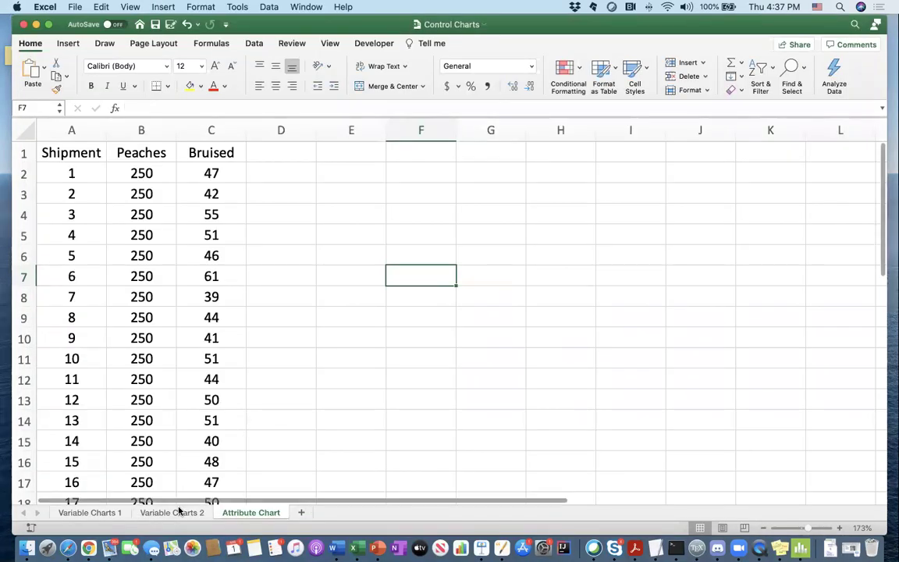
pyautogui.click(173, 512)
pyautogui.click(301, 265)
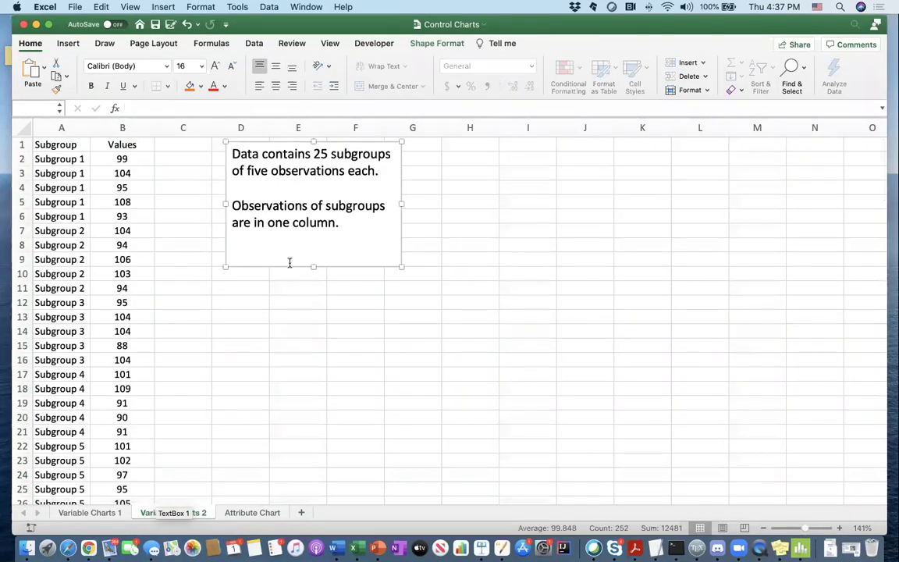
# Step: View the Variable Charts 1 sheet in Excel with its text box describing the data layout
pyautogui.click(279, 325)
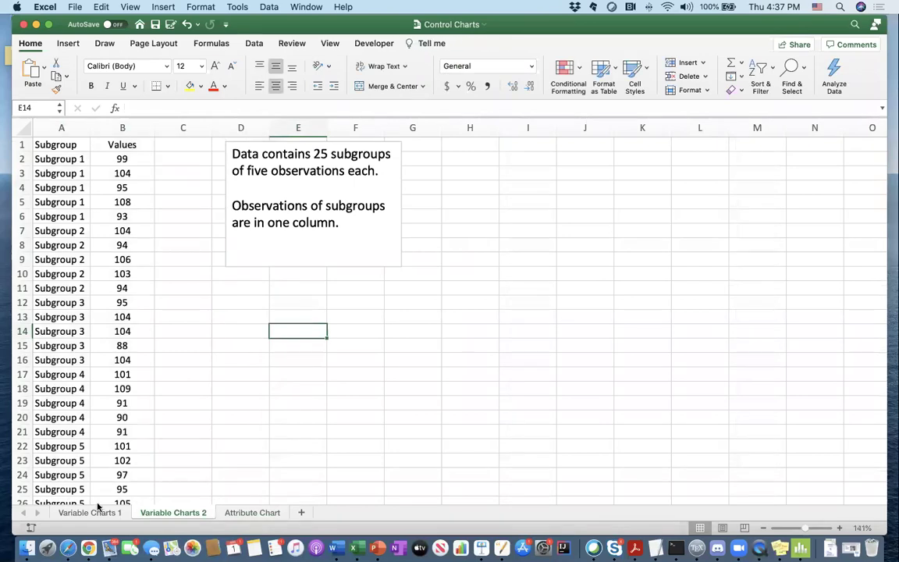
pyautogui.click(97, 507)
pyautogui.click(453, 297)
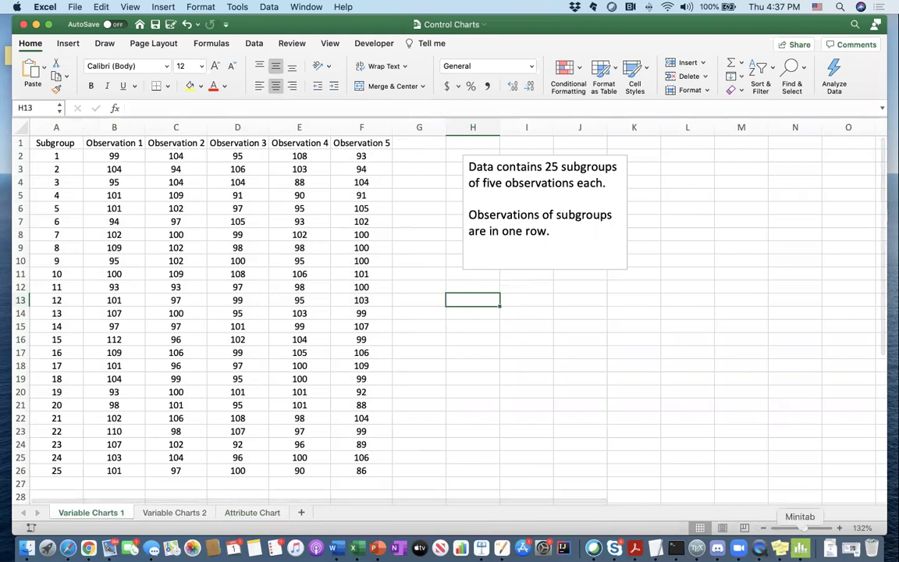
# Step: Switch to Minitab, show the Variable Charts 1 worksheet and enlarge the data area to reveal more rows
pyautogui.click(793, 548)
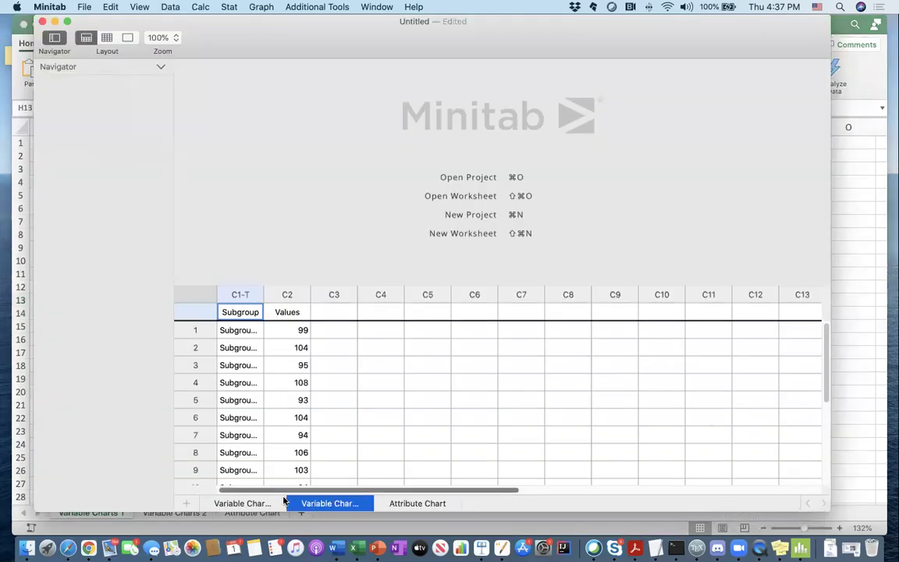
pyautogui.click(262, 504)
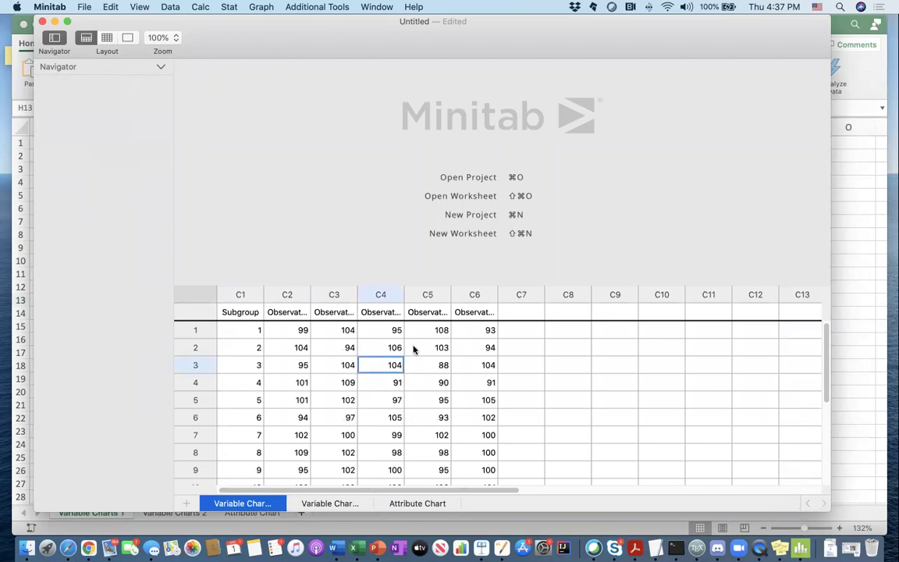
pyautogui.moveTo(419, 285); pyautogui.dragTo(417, 215)
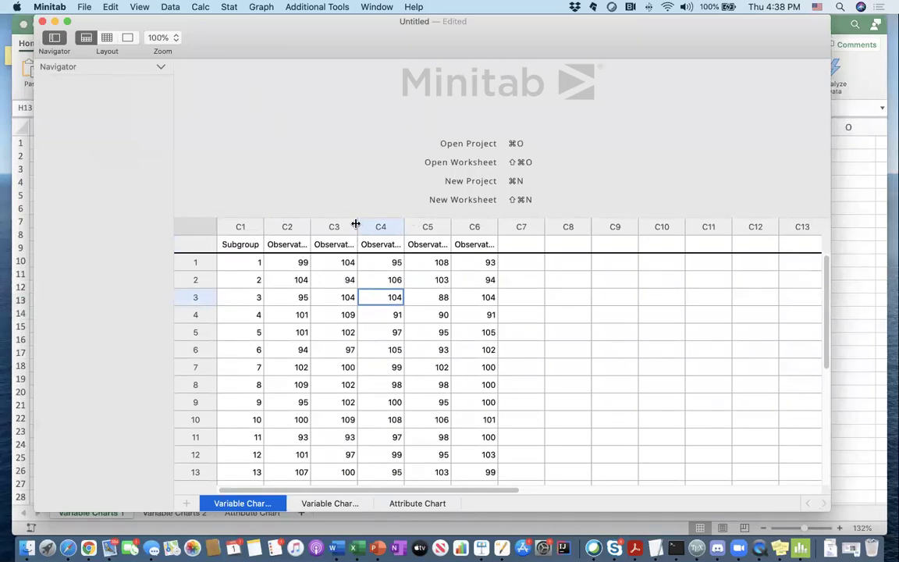
# Step: Widen columns C2 to C6 so the full names Observation 1 to Observation 5 fit
pyautogui.click(308, 226)
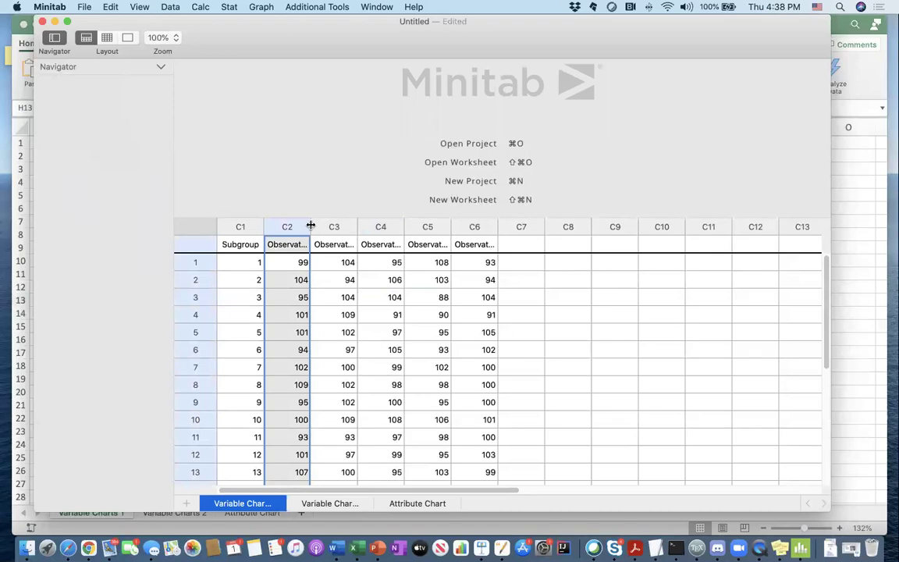
pyautogui.click(358, 224)
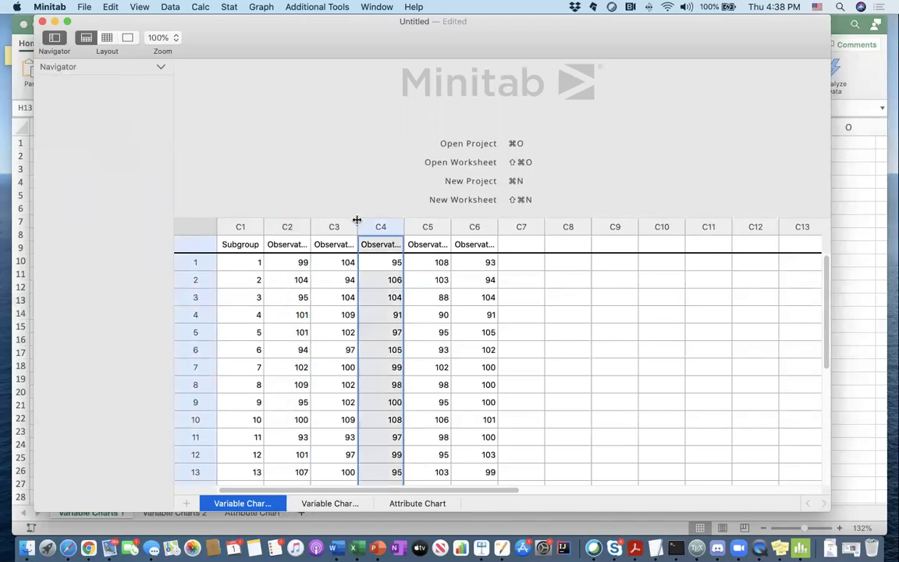
pyautogui.moveTo(356, 220); pyautogui.dragTo(382, 224)
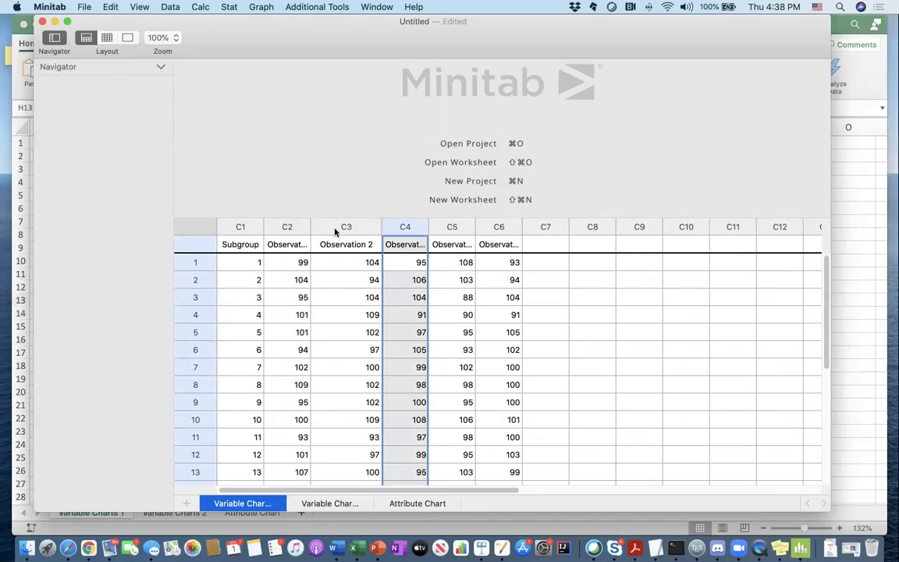
pyautogui.moveTo(322, 225); pyautogui.dragTo(332, 225)
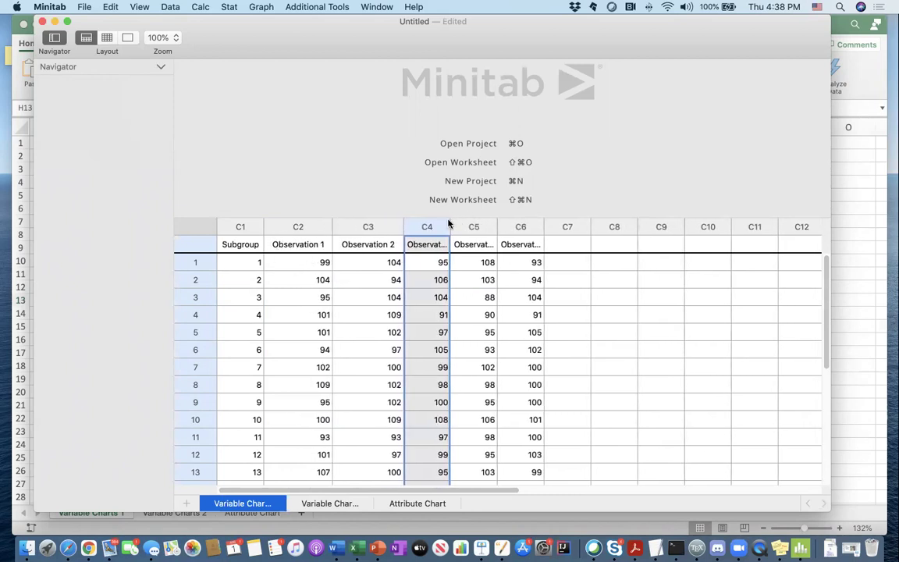
pyautogui.moveTo(450, 222); pyautogui.dragTo(605, 225)
pyautogui.click(635, 266)
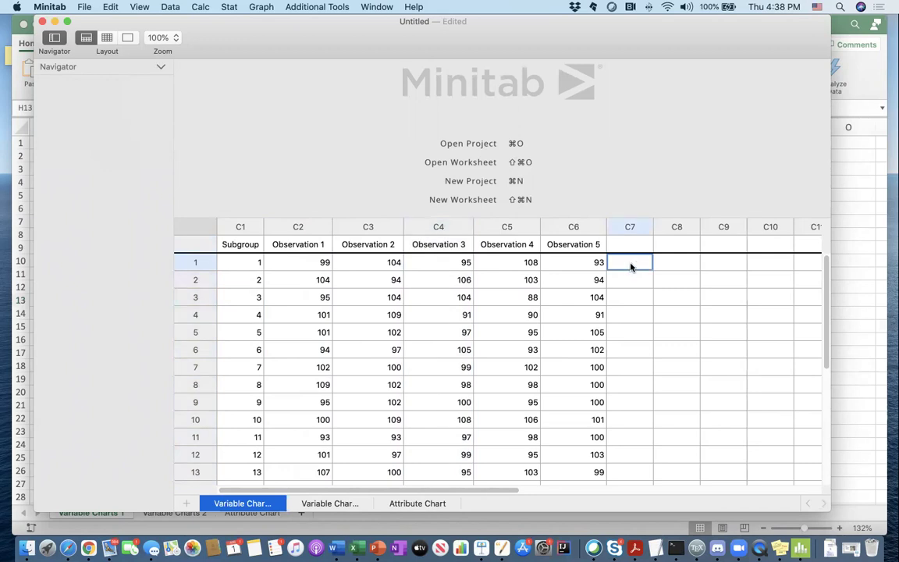
pyautogui.moveTo(630, 264); pyautogui.dragTo(629, 395)
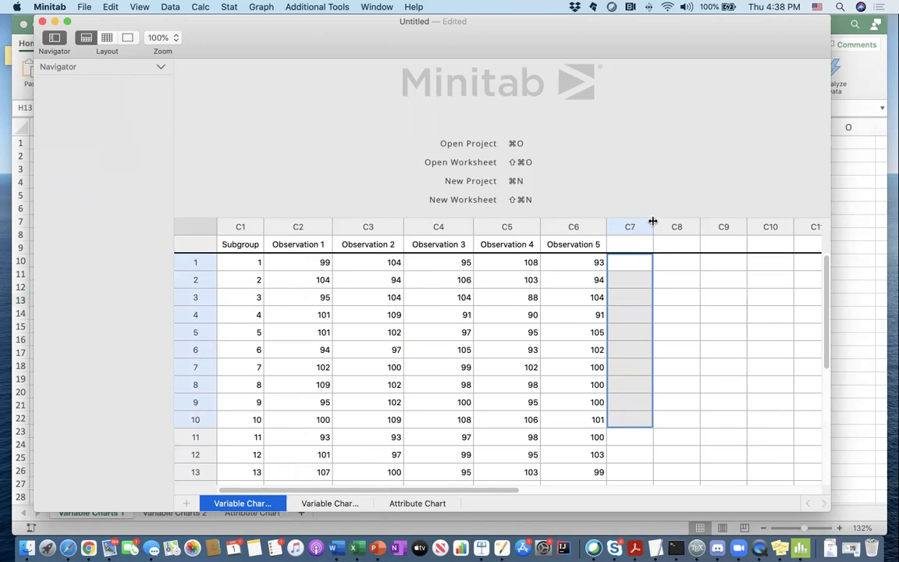
pyautogui.click(308, 129)
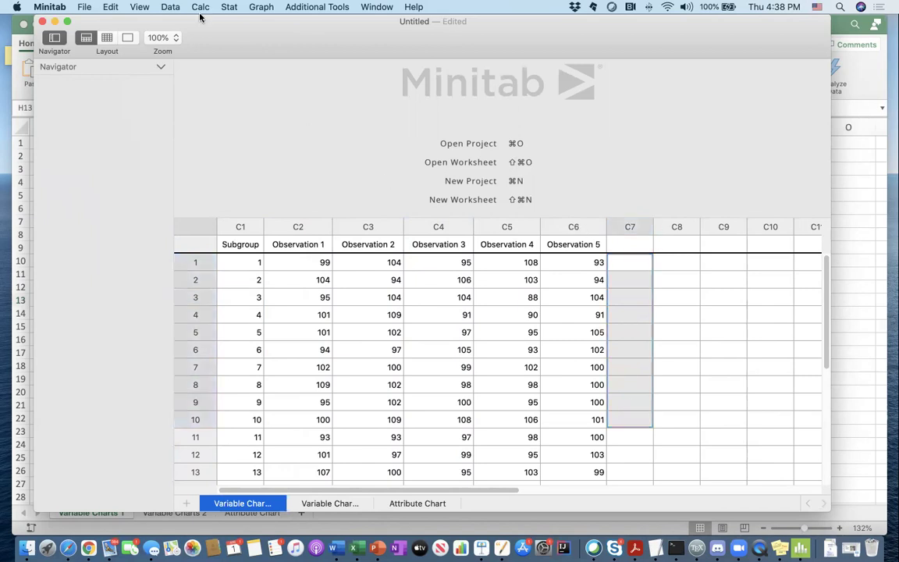
pyautogui.click(481, 346)
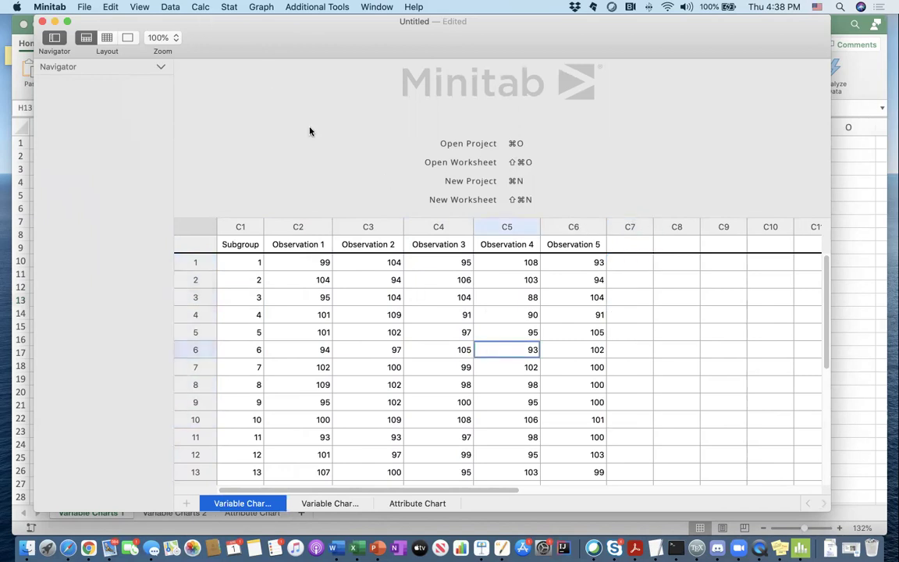
# Step: Set up Row Statistics with the Mean statistic and Observation 1 to Observation 5 as input variables
pyautogui.click(201, 8)
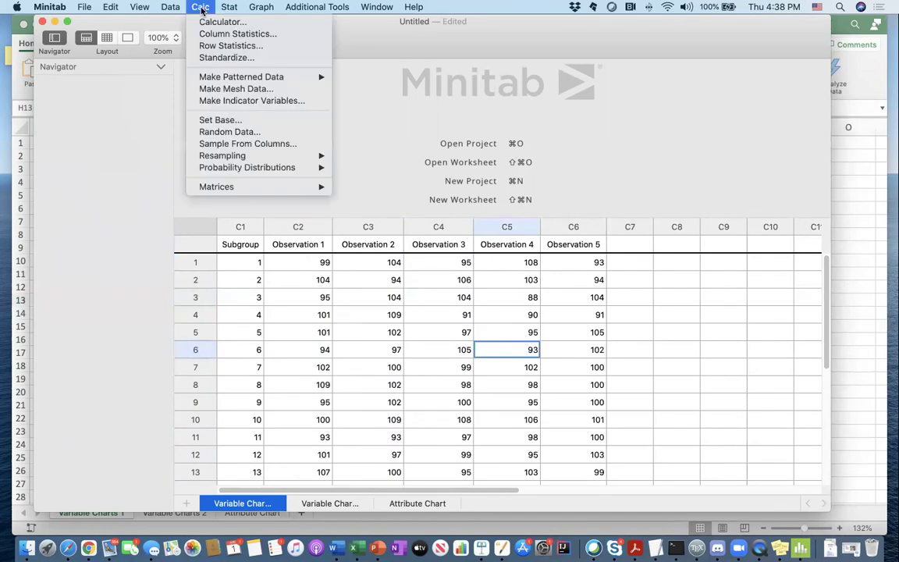
pyautogui.click(233, 48)
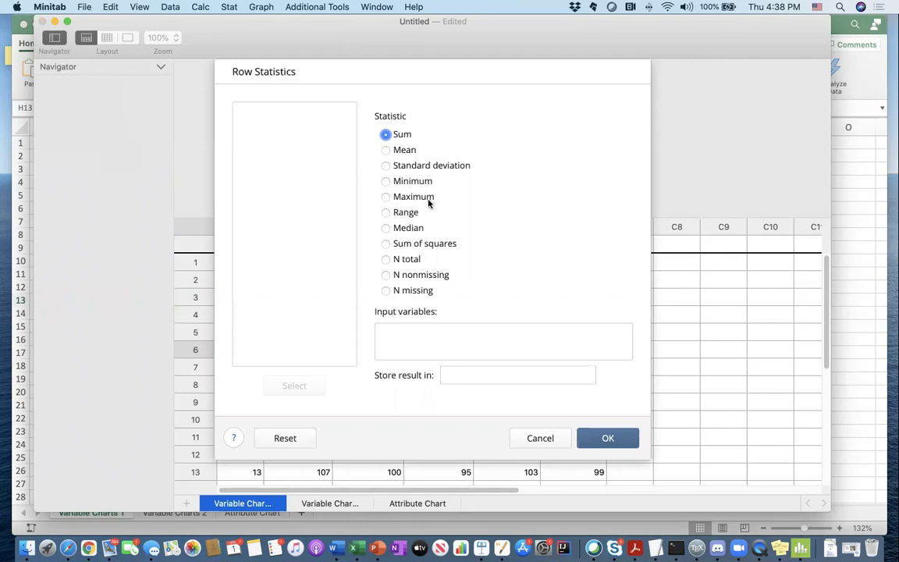
pyautogui.click(404, 151)
pyautogui.click(419, 337)
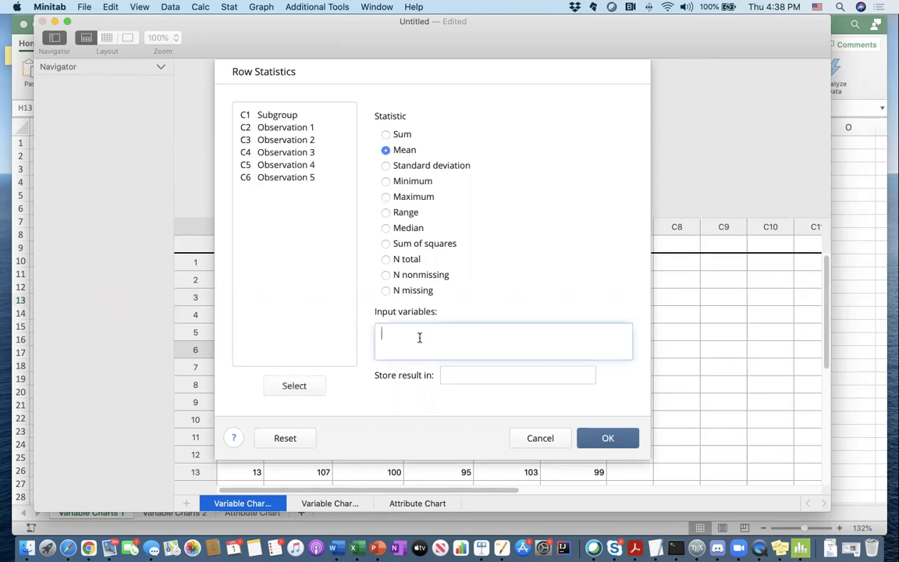
pyautogui.doubleClick(295, 134)
pyautogui.click(294, 142)
pyautogui.doubleClick(294, 141)
pyautogui.click(294, 152)
pyautogui.doubleClick(295, 152)
pyautogui.click(295, 166)
pyautogui.doubleClick(294, 166)
pyautogui.click(295, 177)
pyautogui.doubleClick(295, 177)
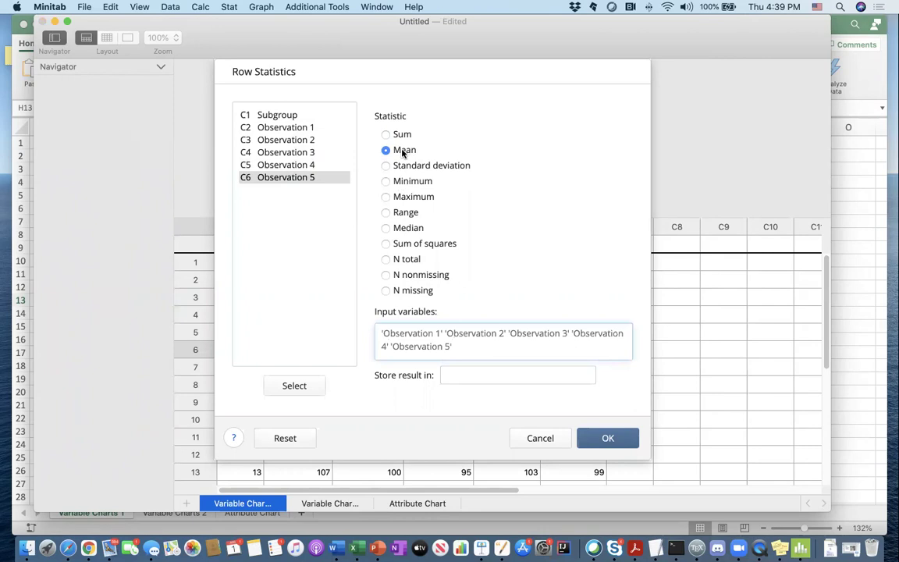
# Step: Store the row statistics result in column C7 and run the calculation
pyautogui.click(457, 372)
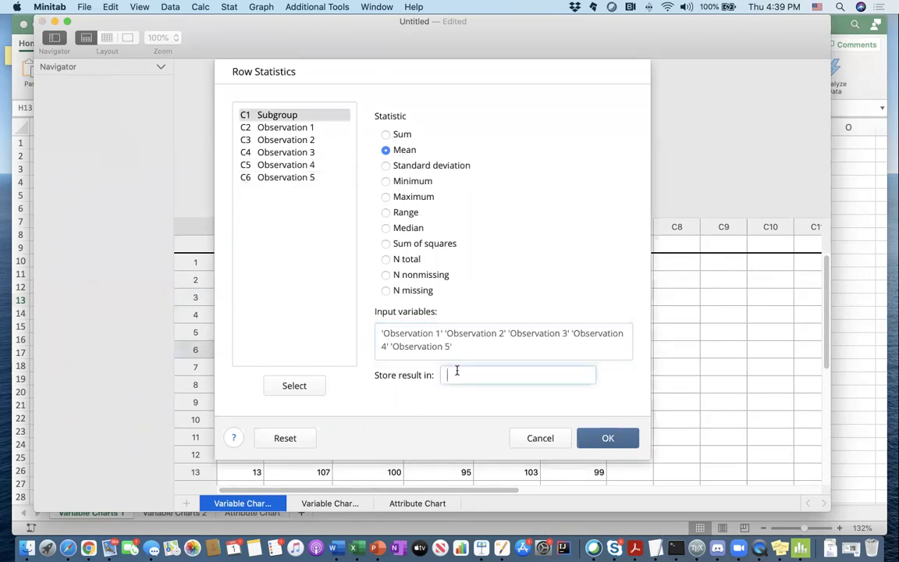
pyautogui.write('C7')
pyautogui.click(607, 439)
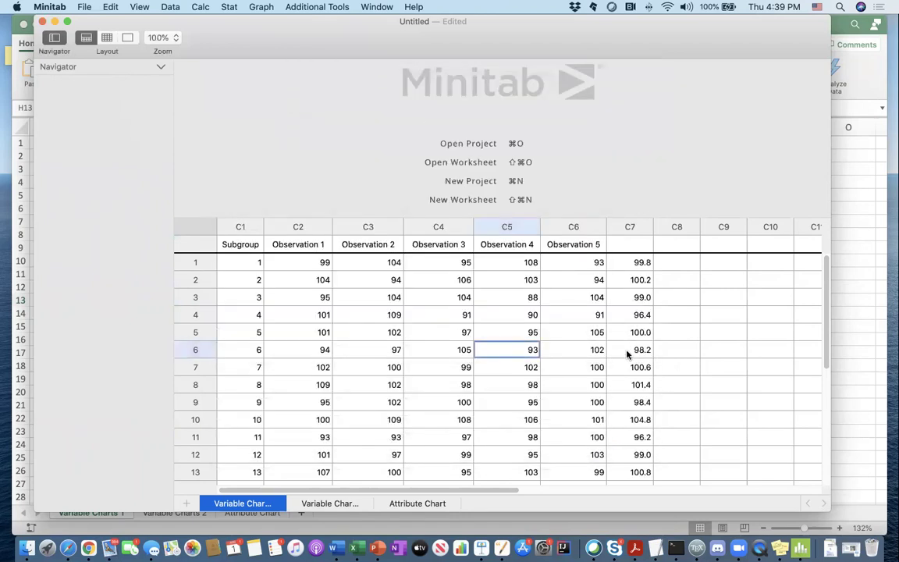
# Step: Name column C7 "Mean"
pyautogui.click(638, 248)
pyautogui.write('Mean')
pyautogui.press('Return')
# Step: Review the calculated means in column C7 down to the last subgroup
pyautogui.press('Down')
pyautogui.press('Down')
pyautogui.press('Down')
pyautogui.press('Down')
pyautogui.scroll(-1, 638, 332)
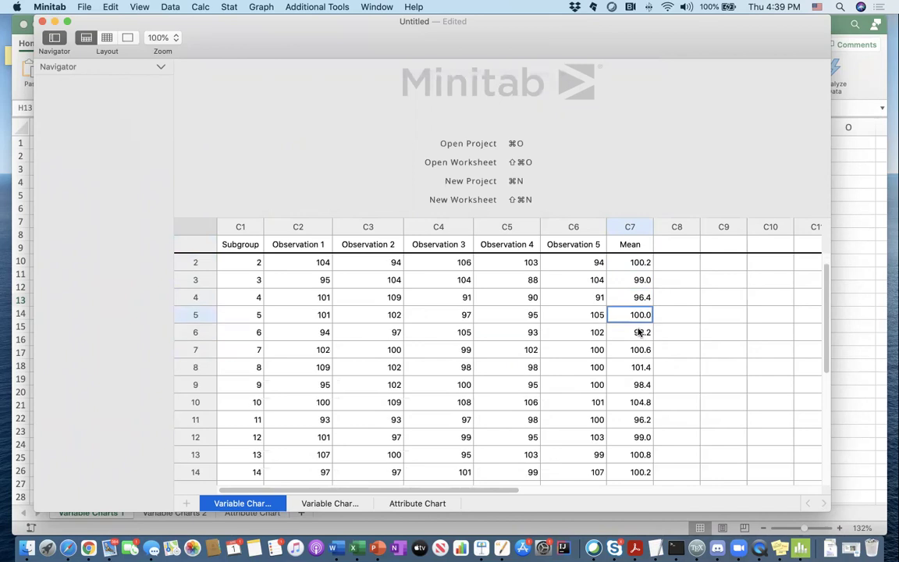
pyautogui.scroll(-5, 817, 408)
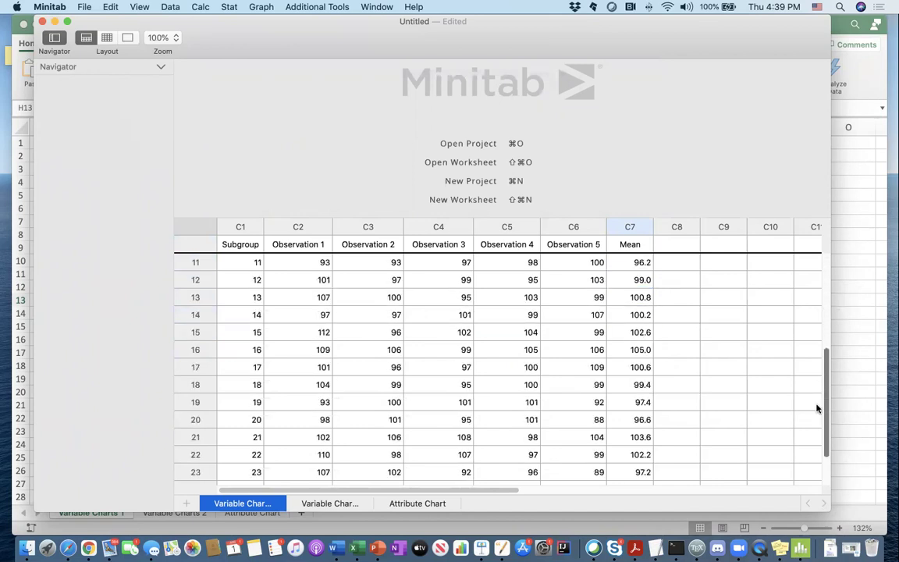
pyautogui.scroll(-2, 816, 408)
pyautogui.scroll(7, 815, 367)
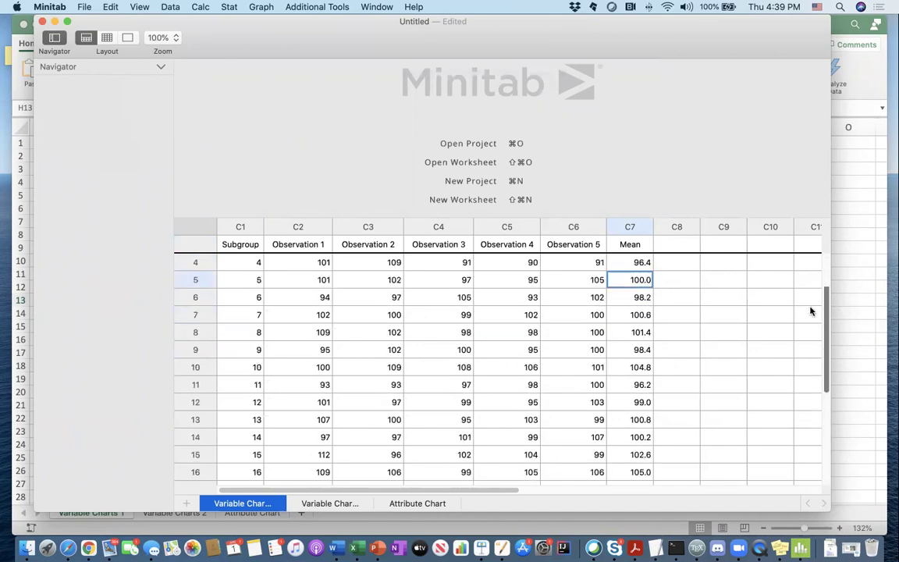
# Step: Name the empty column C8 "Range"
pyautogui.click(675, 245)
pyautogui.write('Range')
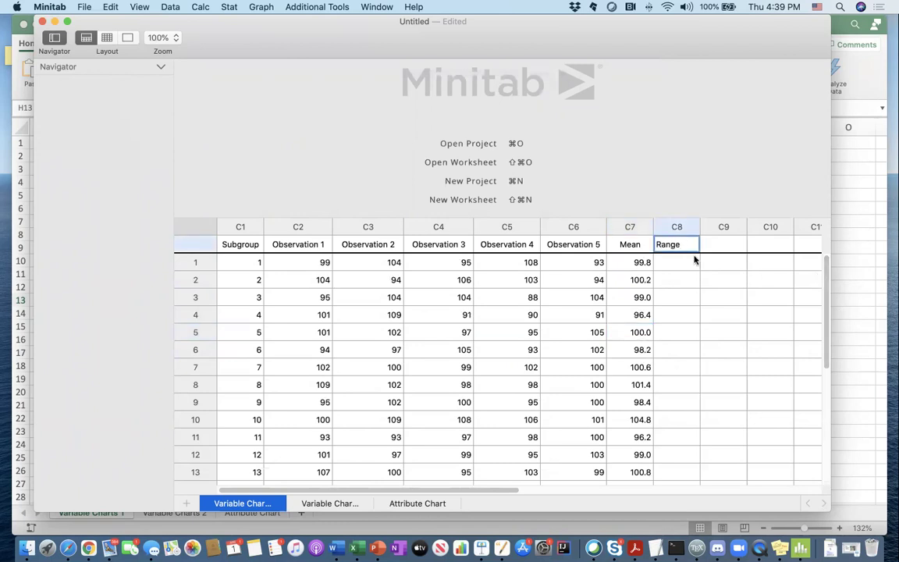
pyautogui.press('Return')
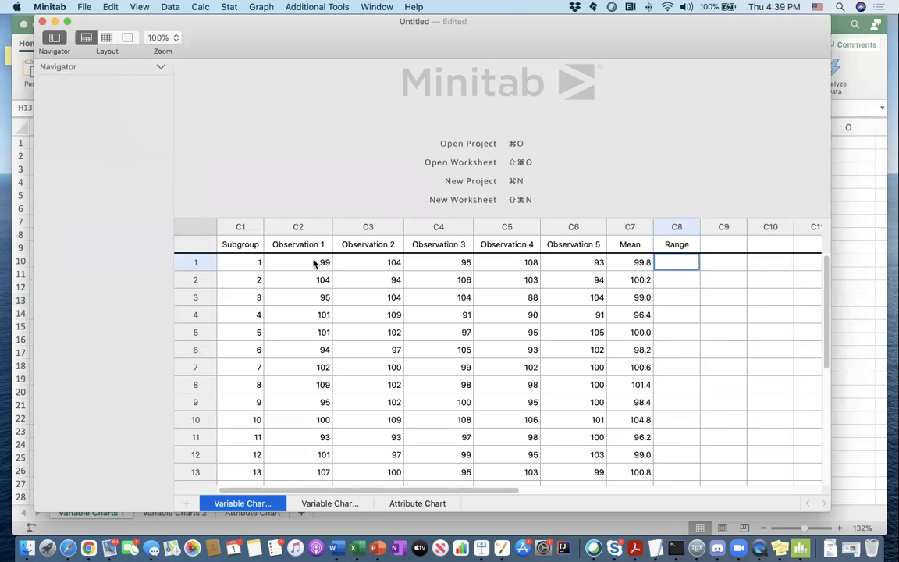
# Step: Examine the five observations of subgroup 1 to compare their largest and smallest values
pyautogui.moveTo(313, 263); pyautogui.dragTo(570, 265)
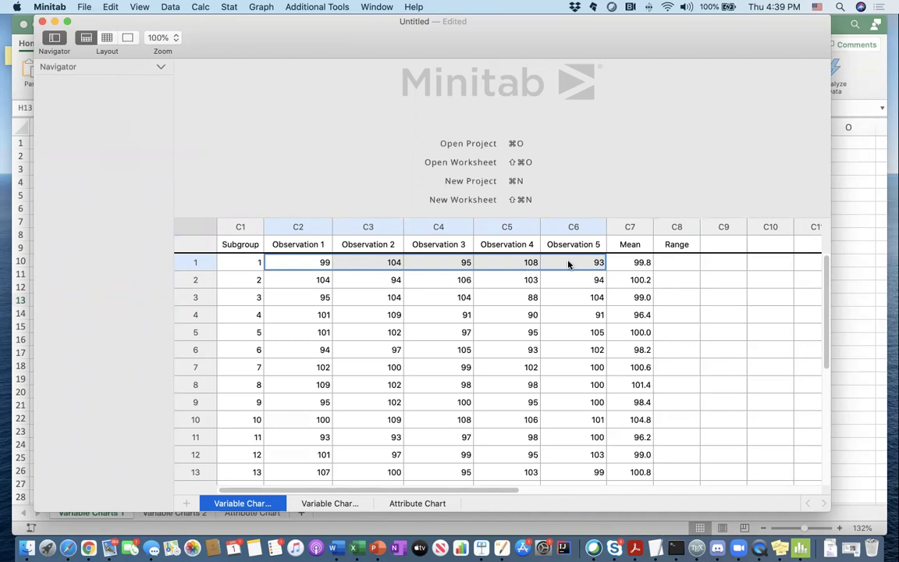
pyautogui.click(528, 263)
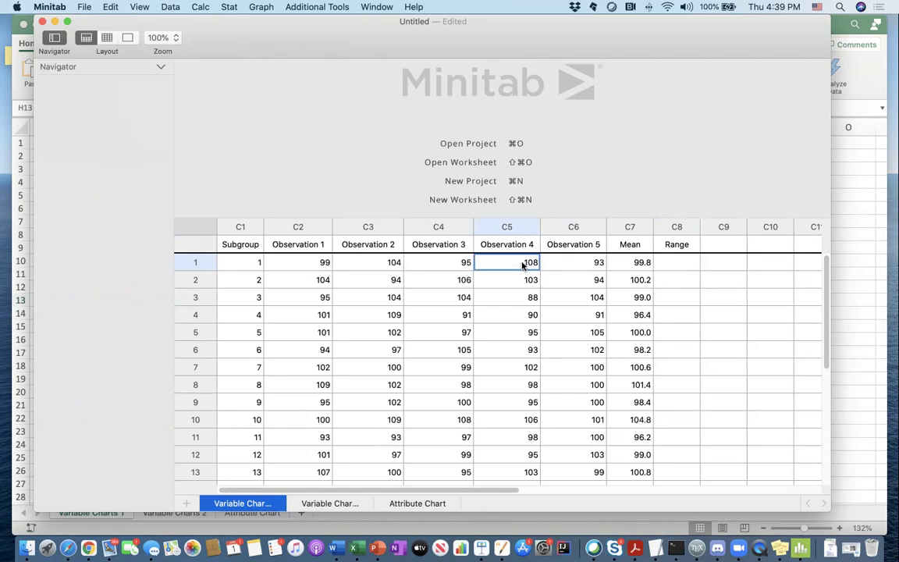
pyautogui.click(590, 266)
pyautogui.moveTo(580, 265); pyautogui.dragTo(326, 271)
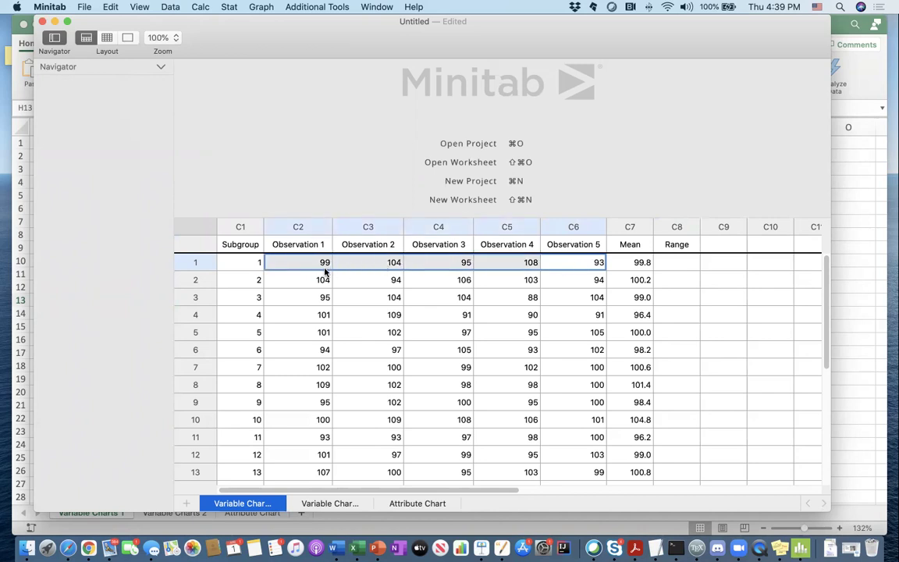
pyautogui.click(667, 262)
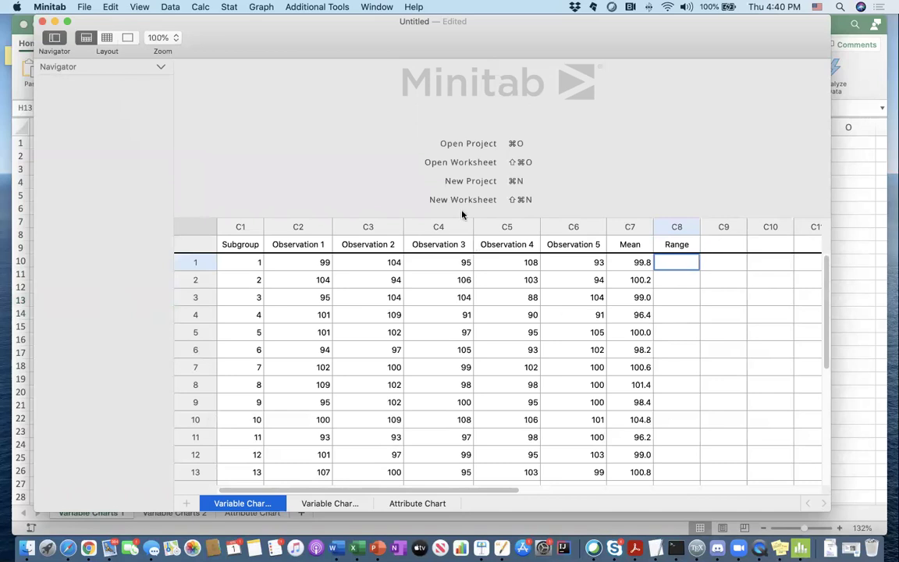
# Step: Calculate the row range of Observation 1 to Observation 5 with Row Statistics and store it in C8
pyautogui.click(205, 7)
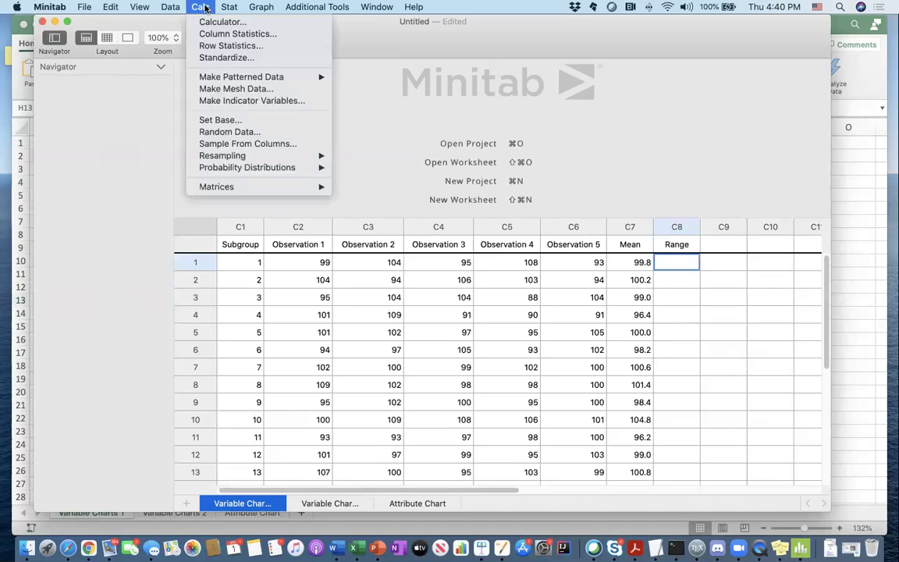
pyautogui.click(242, 49)
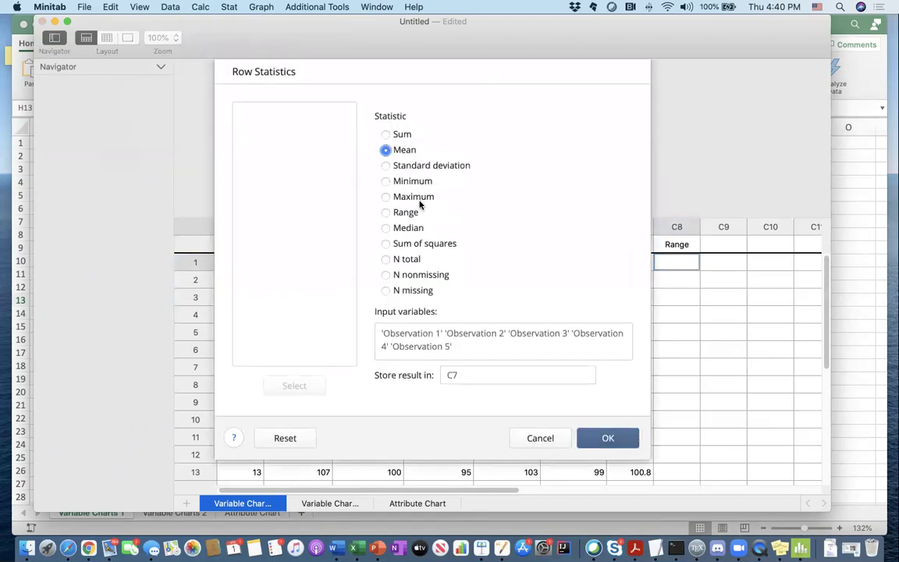
pyautogui.click(410, 212)
pyautogui.click(466, 377)
pyautogui.write('C7')
pyautogui.press('BackSpace')
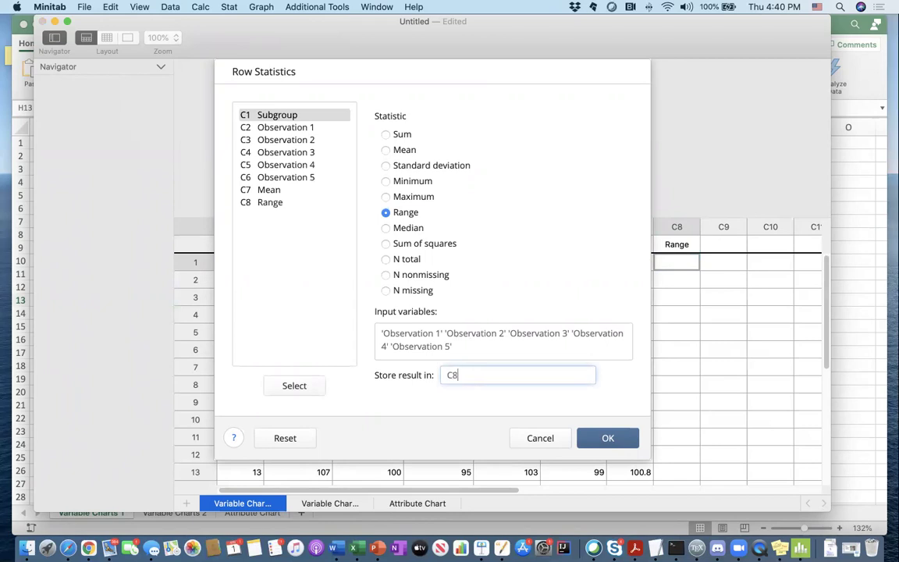
pyautogui.write('8')
pyautogui.click(606, 439)
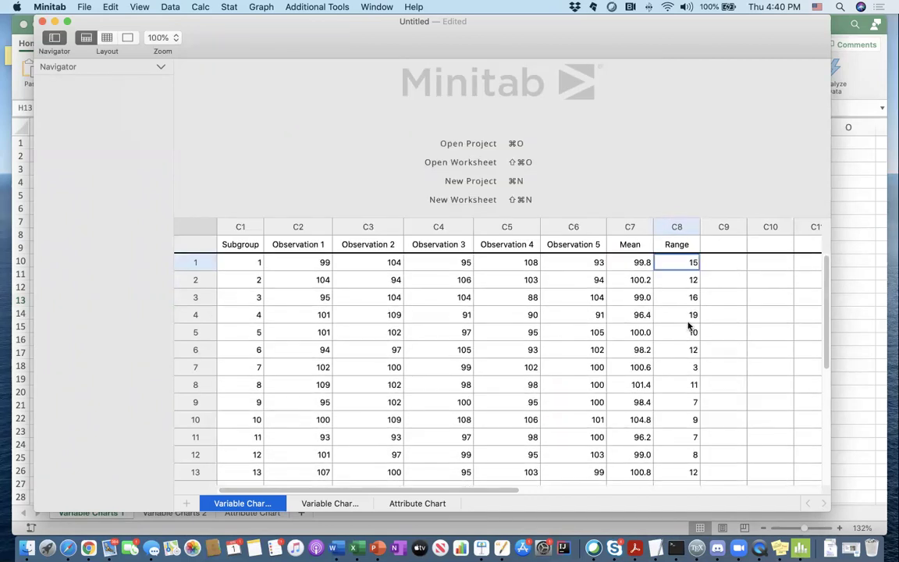
# Step: Calculate the mean of the Observation 1 column with Column Statistics, without storing the result in the worksheet
pyautogui.moveTo(825, 357); pyautogui.dragTo(810, 288)
pyautogui.scroll(-1, 337, 370)
pyautogui.scroll(-1, 337, 370)
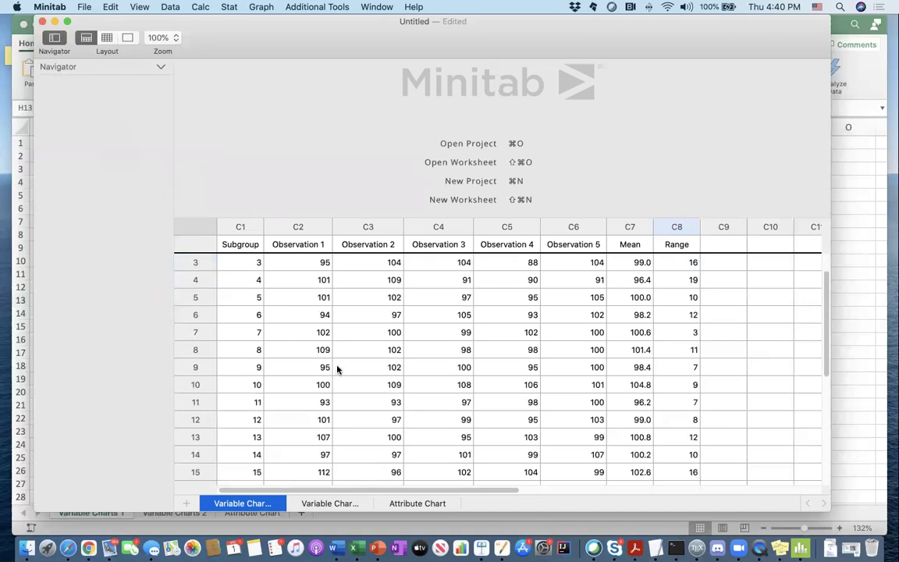
pyautogui.click(203, 11)
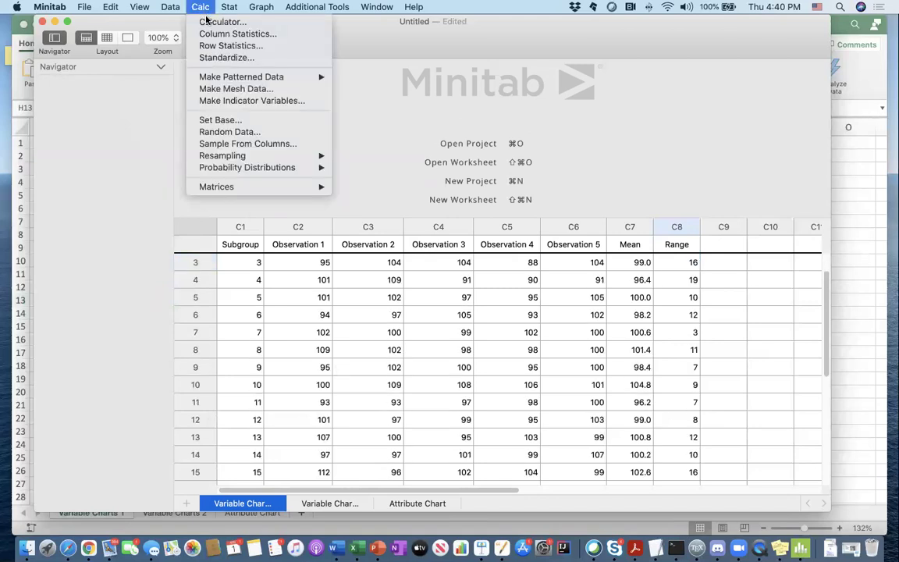
pyautogui.press('Return')
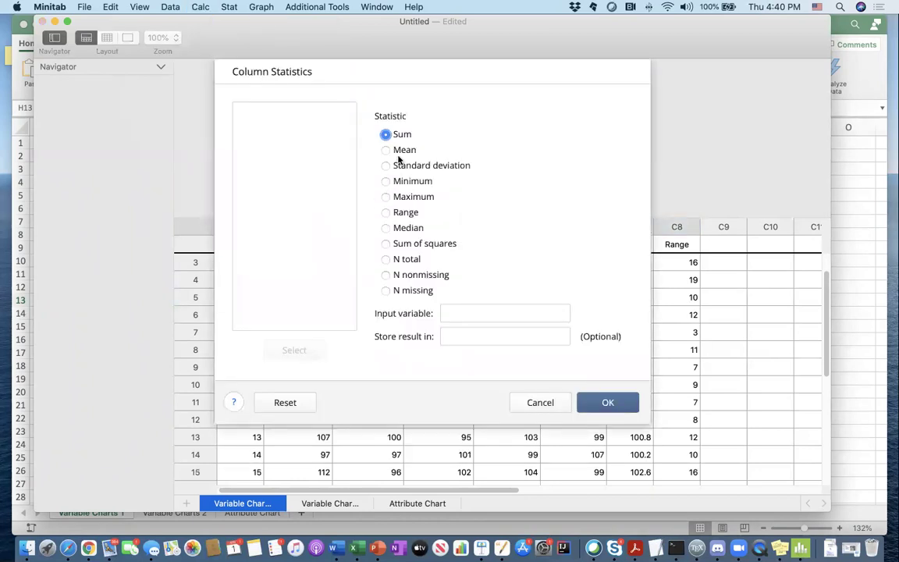
pyautogui.click(397, 152)
pyautogui.click(470, 312)
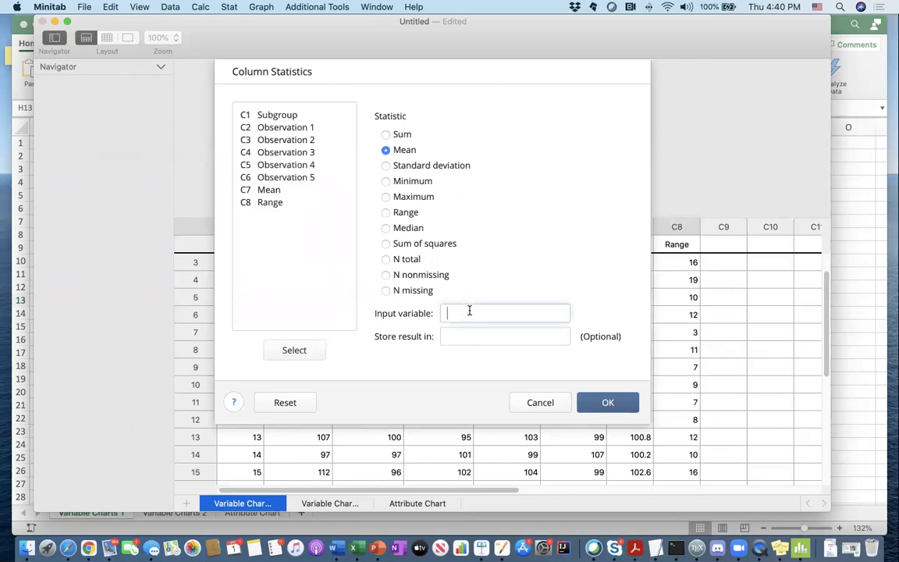
pyautogui.doubleClick(303, 131)
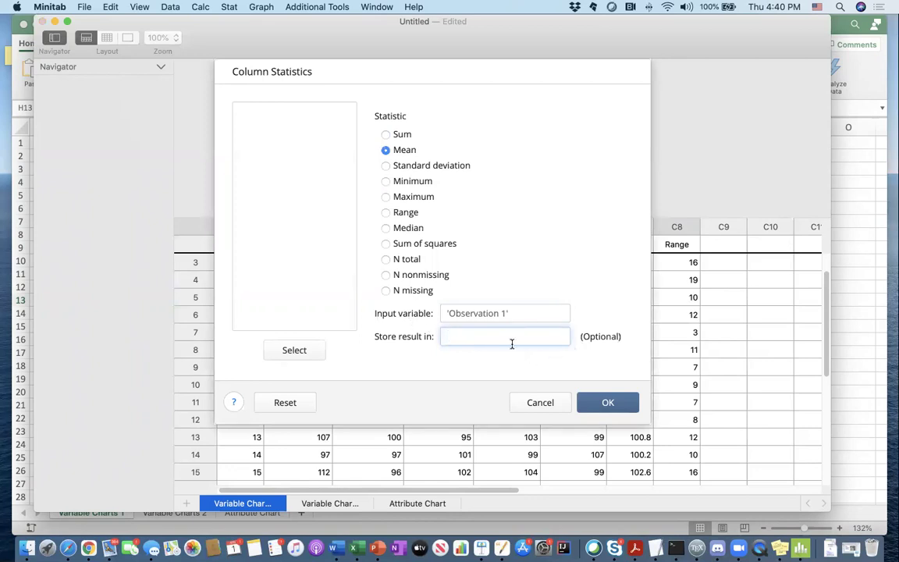
pyautogui.click(608, 405)
pyautogui.click(608, 402)
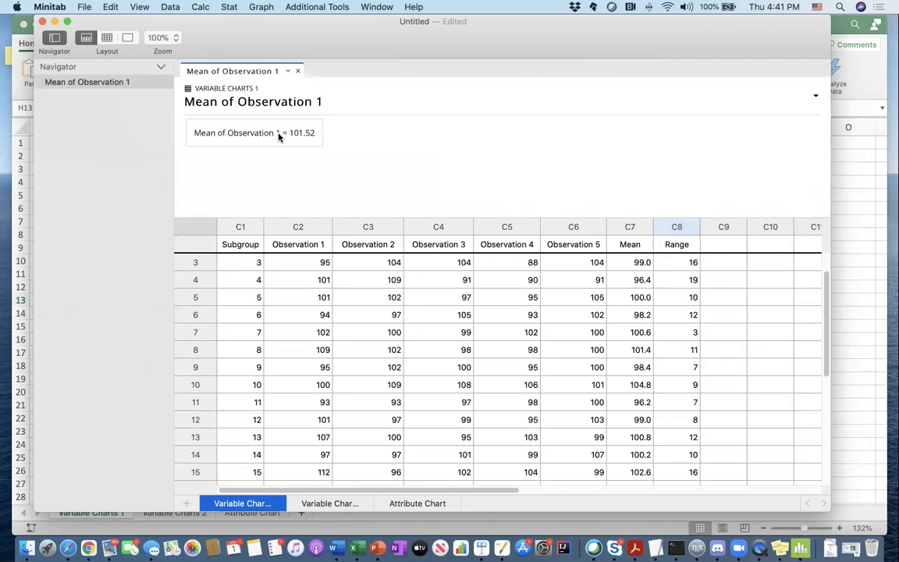
# Step: Examine the Mean of Observation 1 output against the values in column C2
pyautogui.click(281, 138)
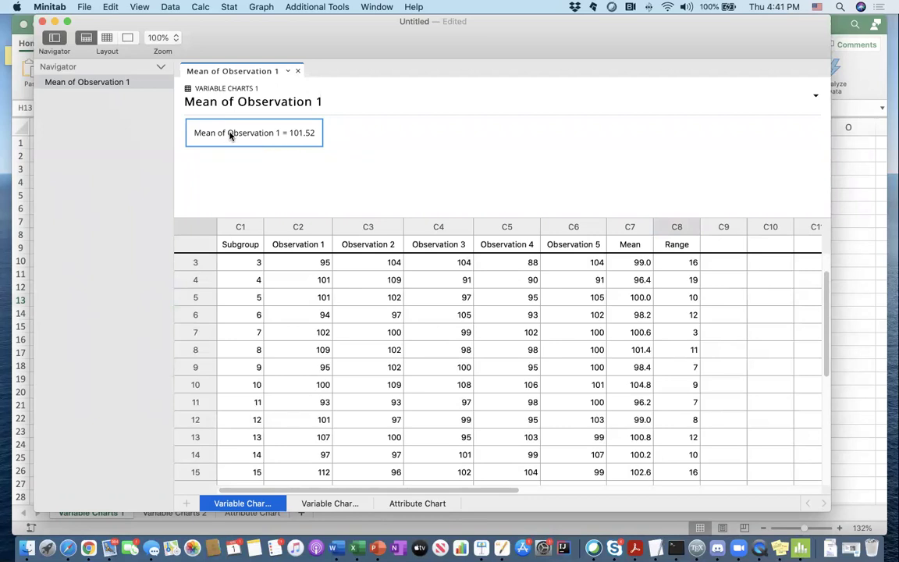
pyautogui.click(318, 285)
pyautogui.scroll(2, 318, 286)
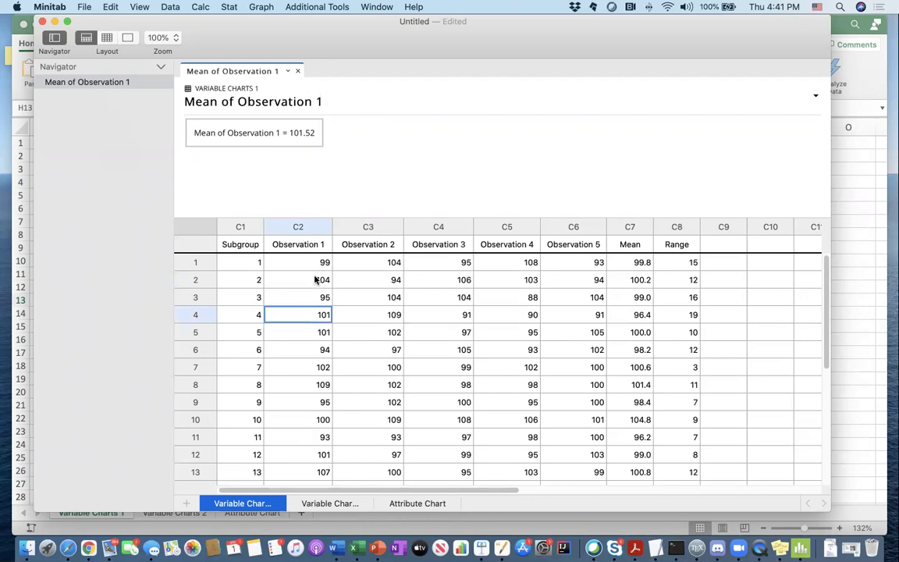
pyautogui.moveTo(317, 263); pyautogui.dragTo(310, 439)
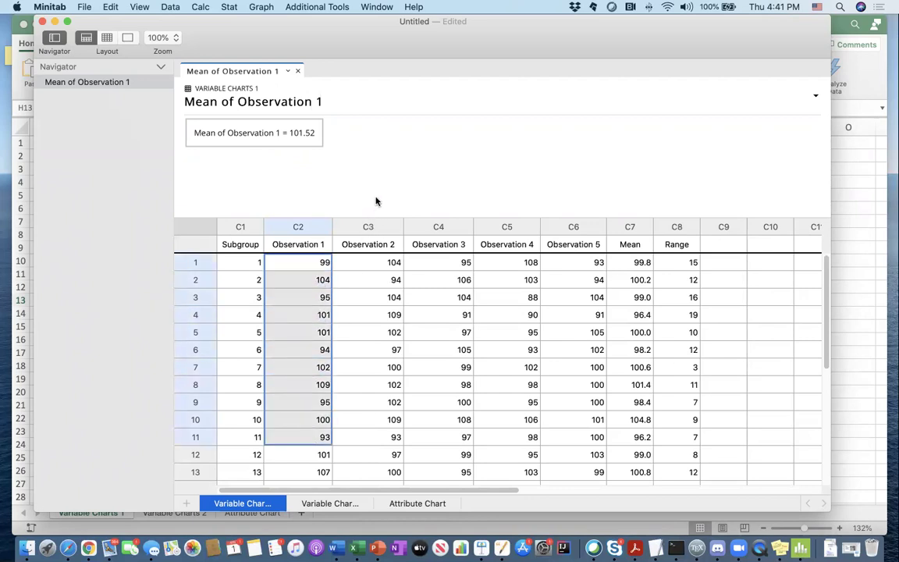
pyautogui.click(372, 180)
pyautogui.click(321, 279)
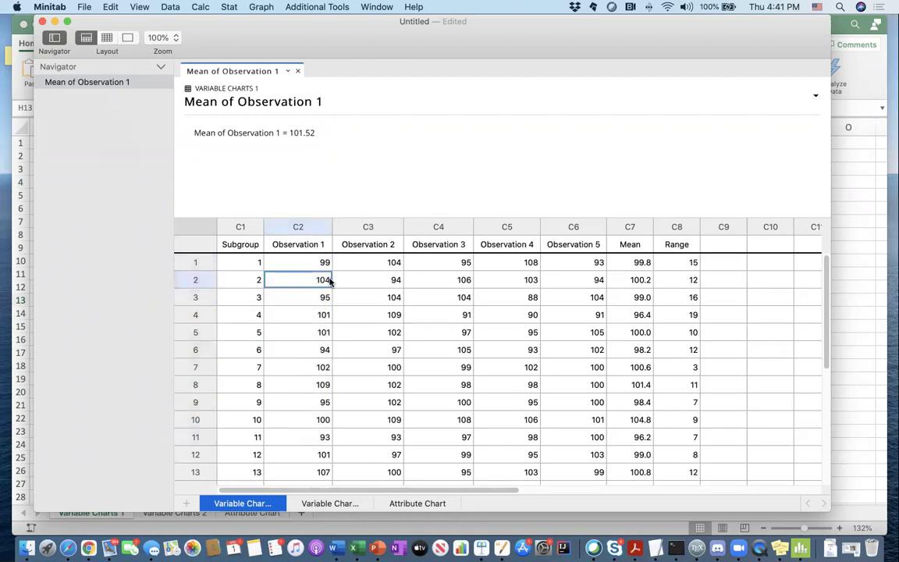
# Step: Examine the Calculator's result and expression fields and its function list, and leave it without calculating anything
pyautogui.click(199, 10)
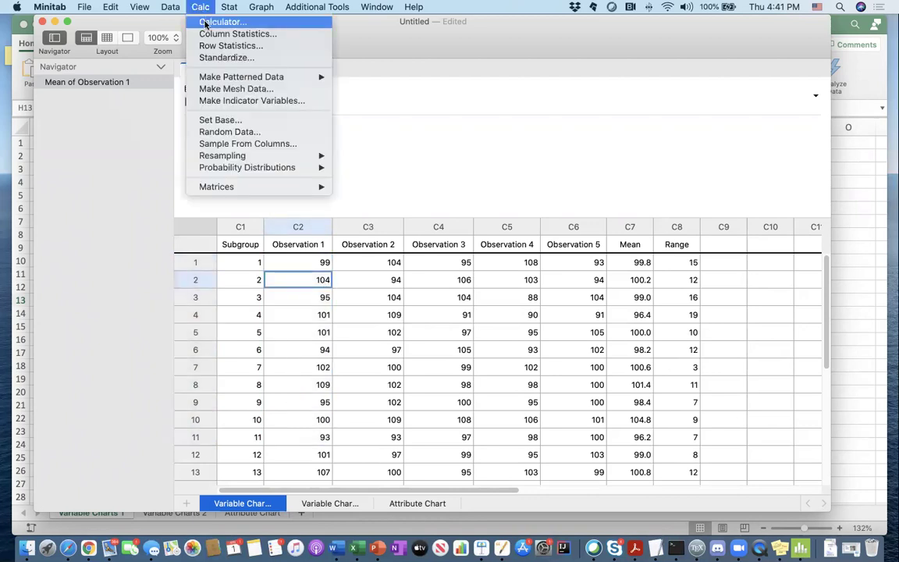
pyautogui.click(205, 23)
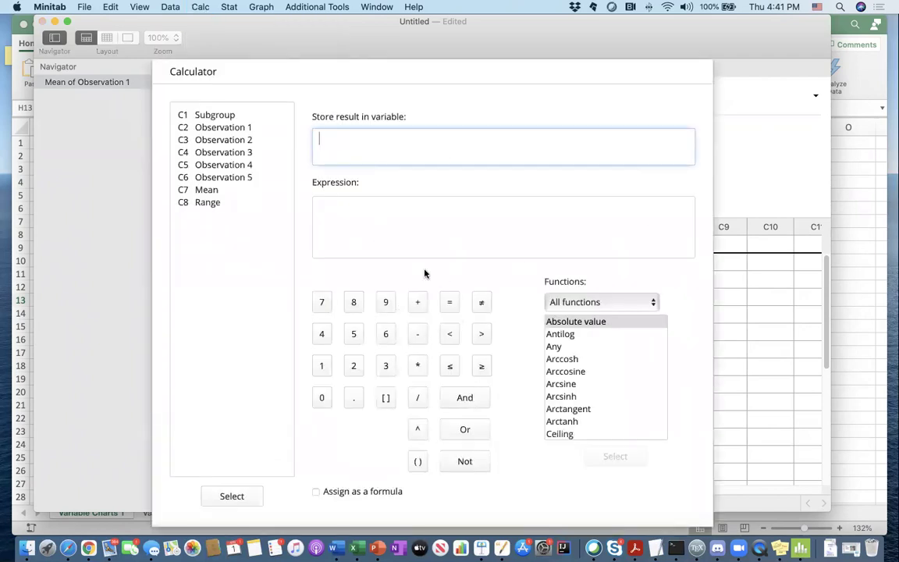
pyautogui.click(407, 212)
pyautogui.scroll(-5, 601, 361)
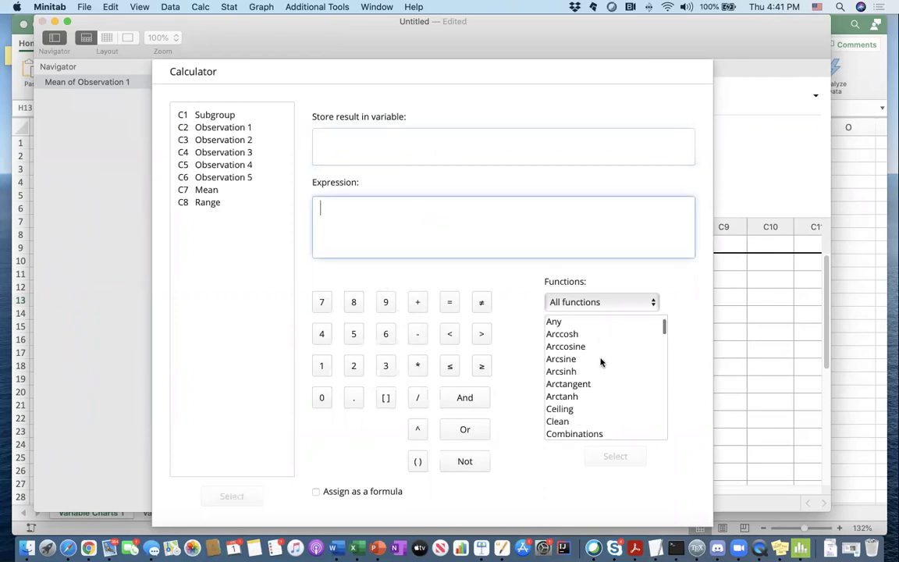
pyautogui.scroll(-8, 600, 361)
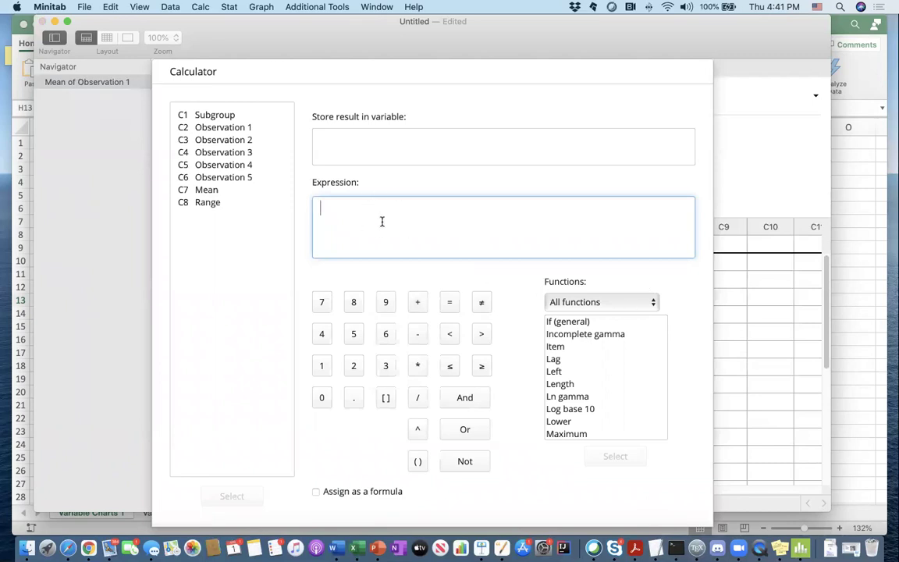
pyautogui.click(358, 135)
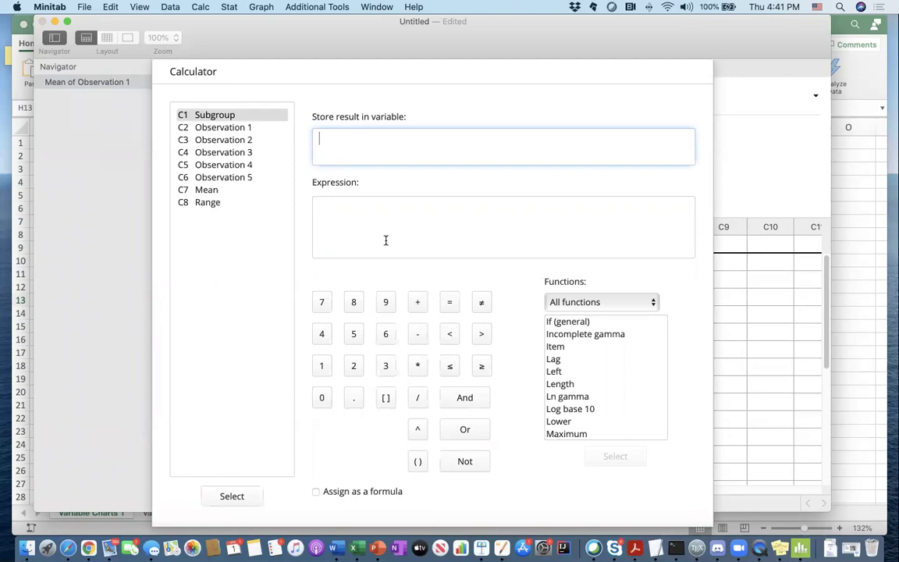
pyautogui.scroll(-2, 479, 467)
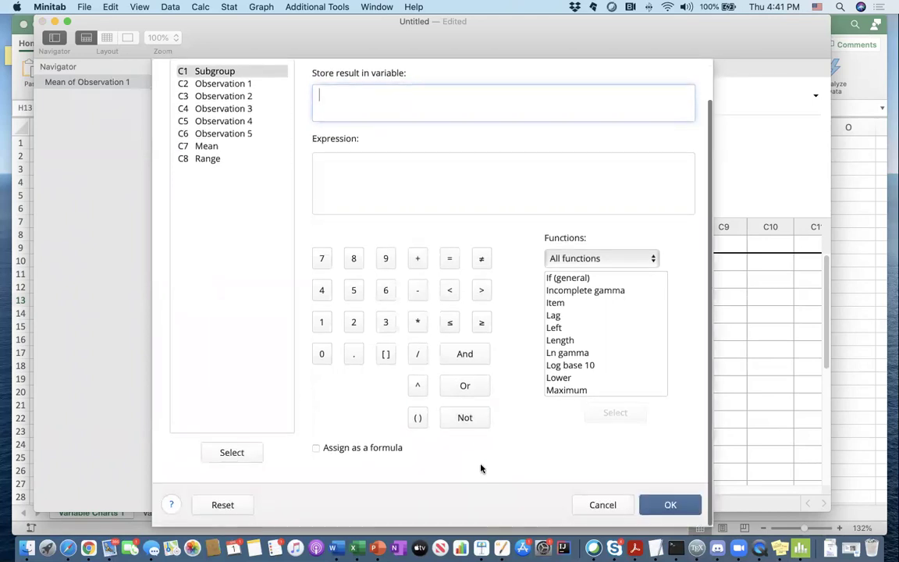
pyautogui.click(611, 511)
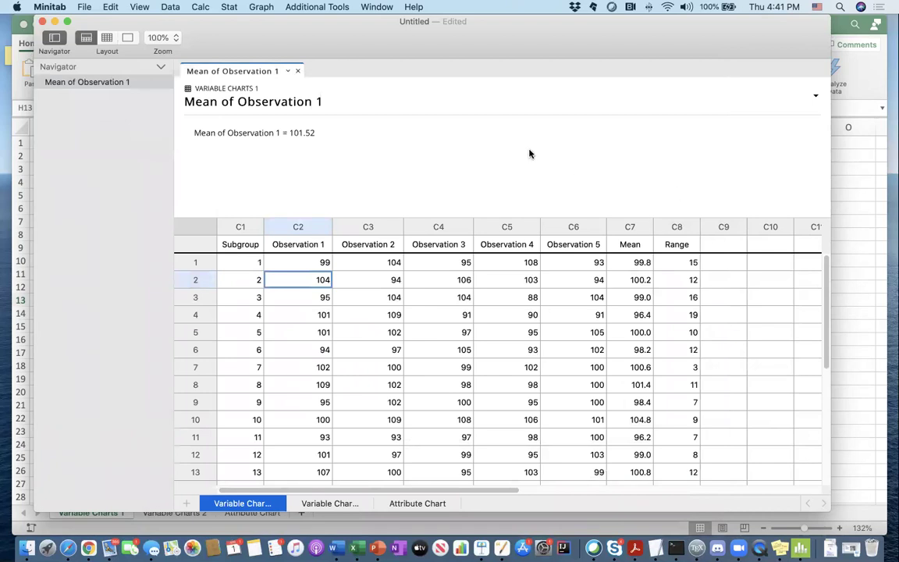
# Step: Look through the available Basic Statistics analyses
pyautogui.click(445, 159)
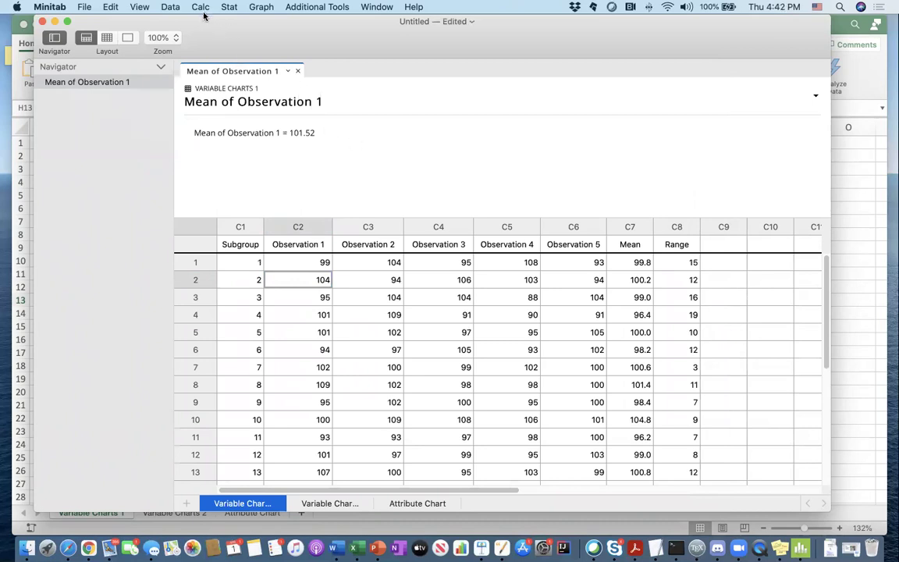
pyautogui.click(229, 8)
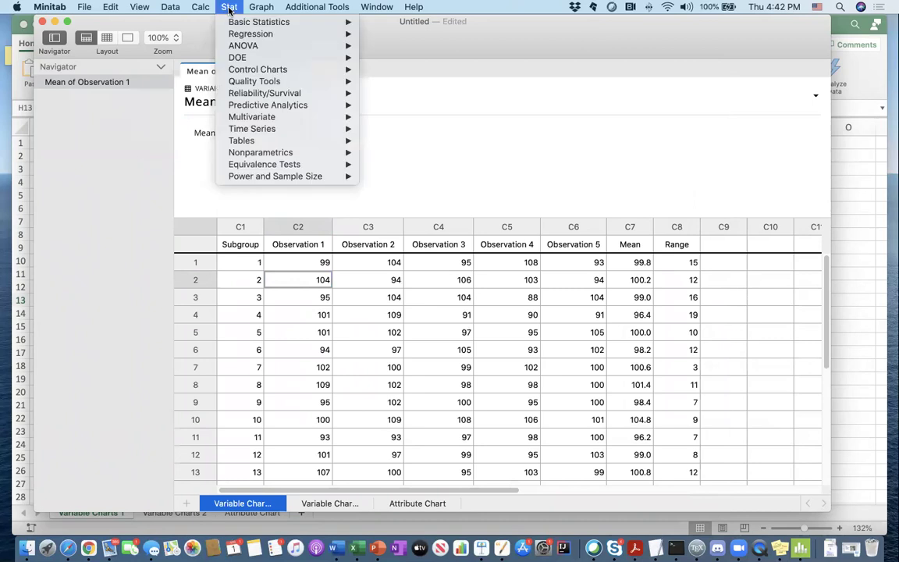
pyautogui.moveTo(251, 24)
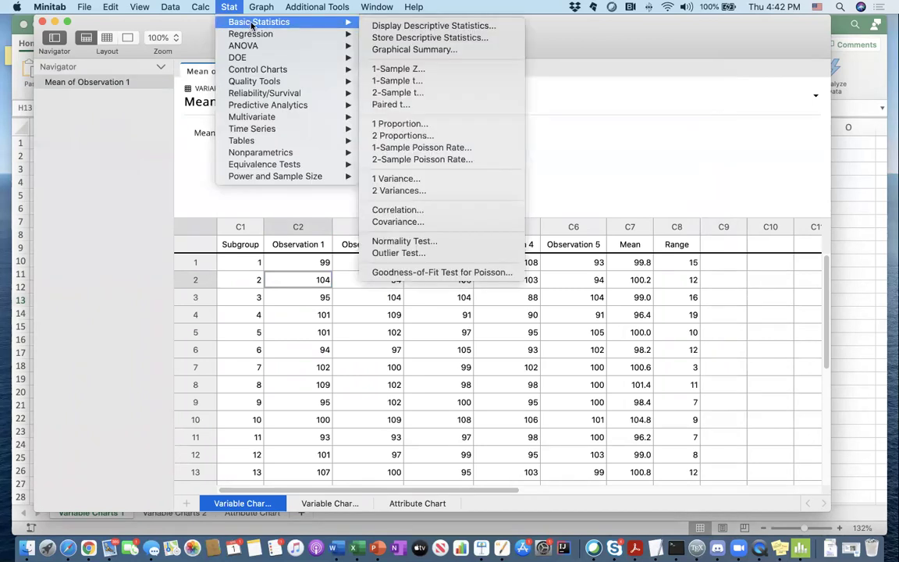